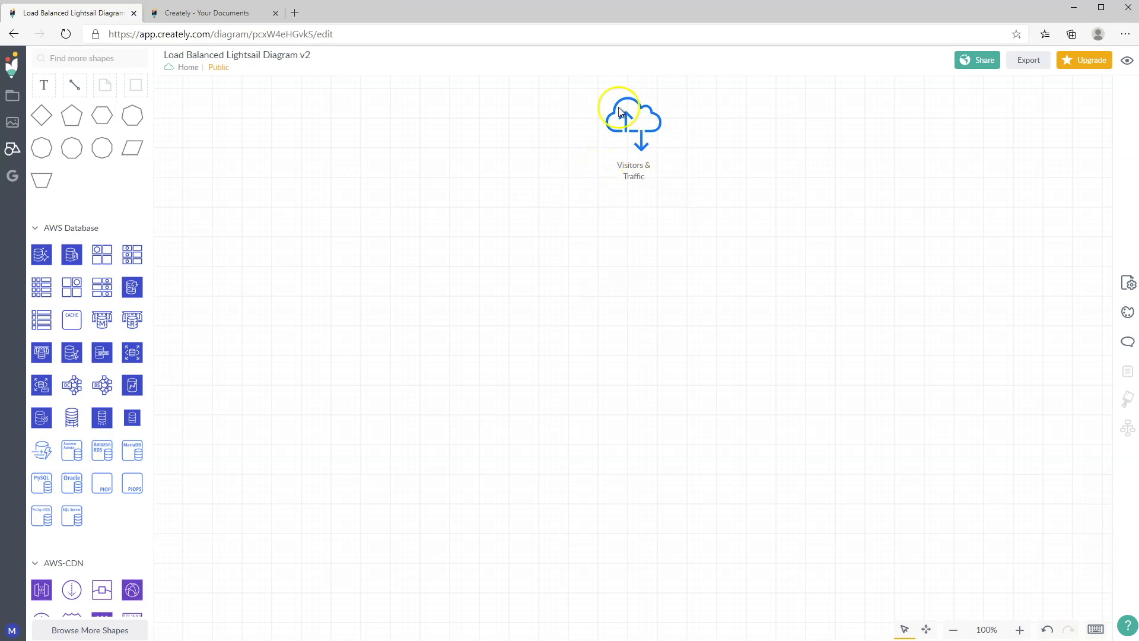
# Step: Restore the load balancer below the cloud, then its arrows and the two instance shapes
pyautogui.click(593, 182)
pyautogui.hotkey('ctrl', 'z')
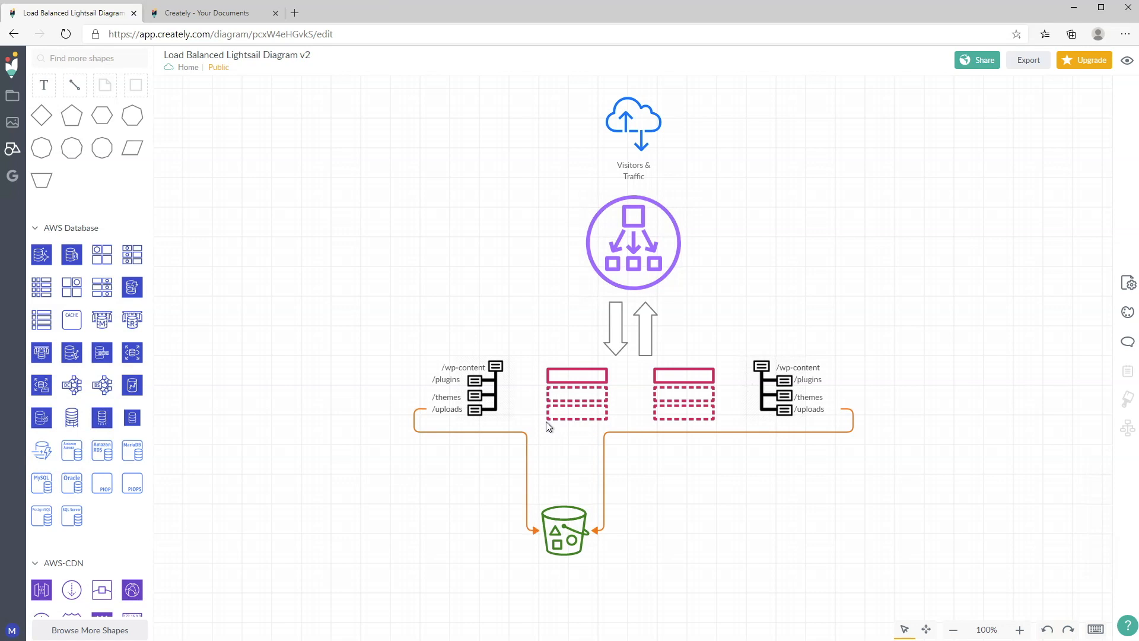
pyautogui.click(547, 445)
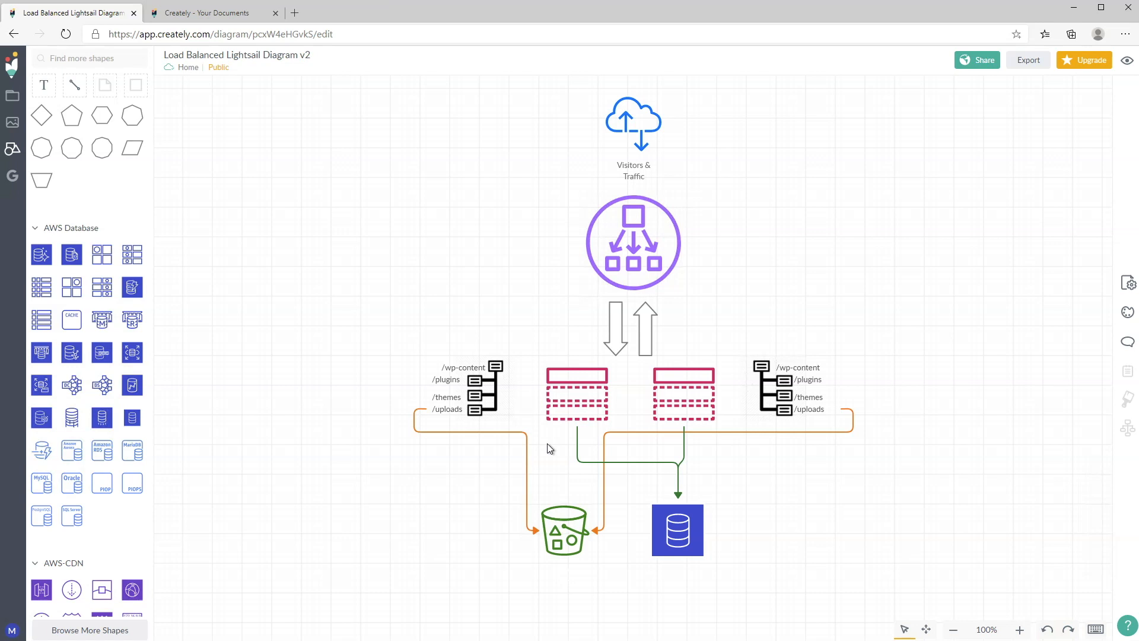
pyautogui.click(560, 449)
pyautogui.click(631, 451)
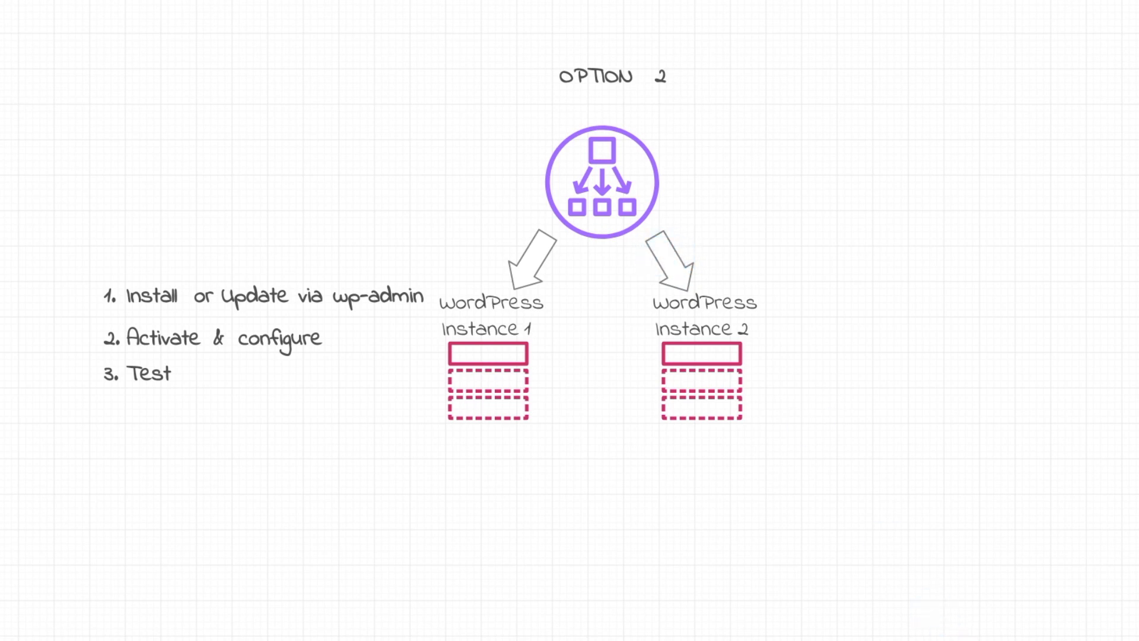
pyautogui.click(680, 282)
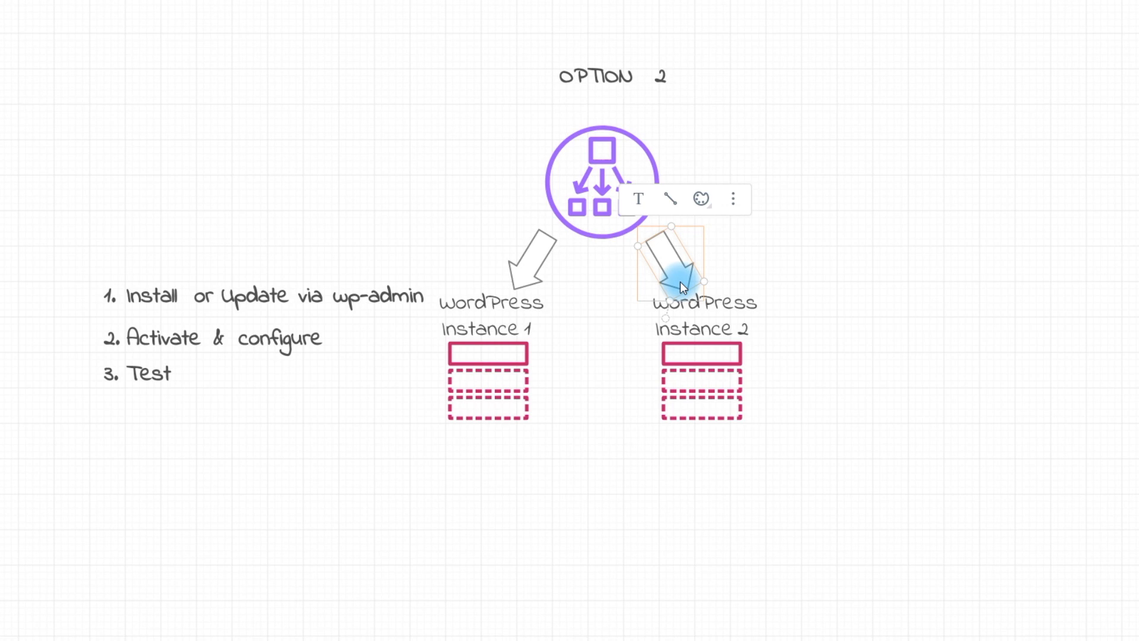
pyautogui.press('Delete')
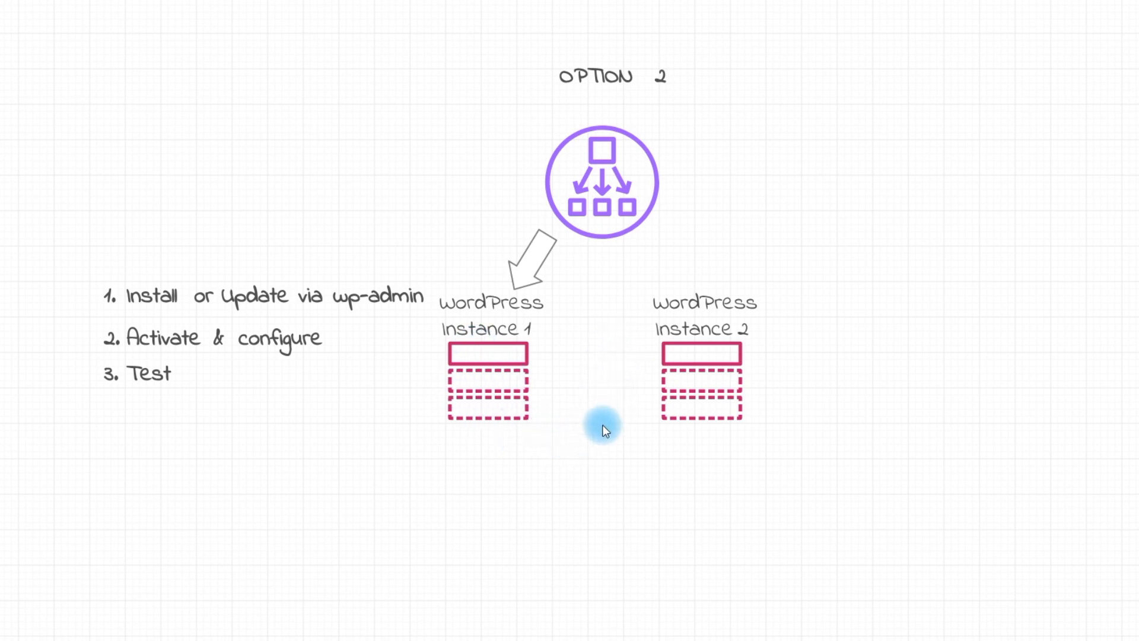
# Step: Edit the Instance 2 label to read 'Updated WordPress Instance 2' over three lines with a taller box
pyautogui.click(679, 332)
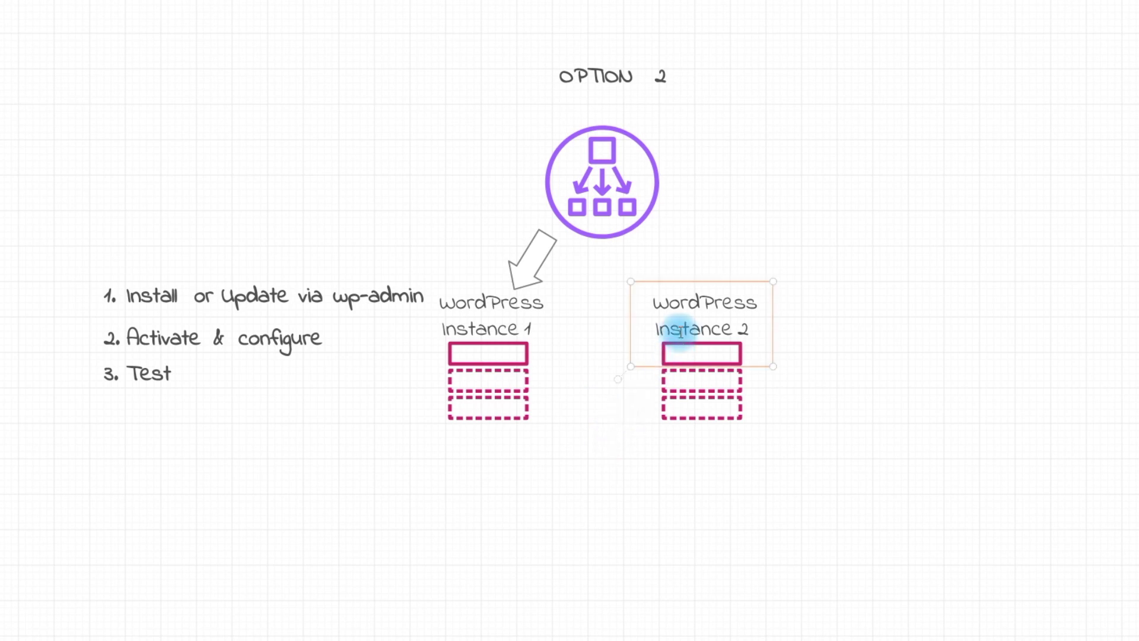
pyautogui.click(656, 306)
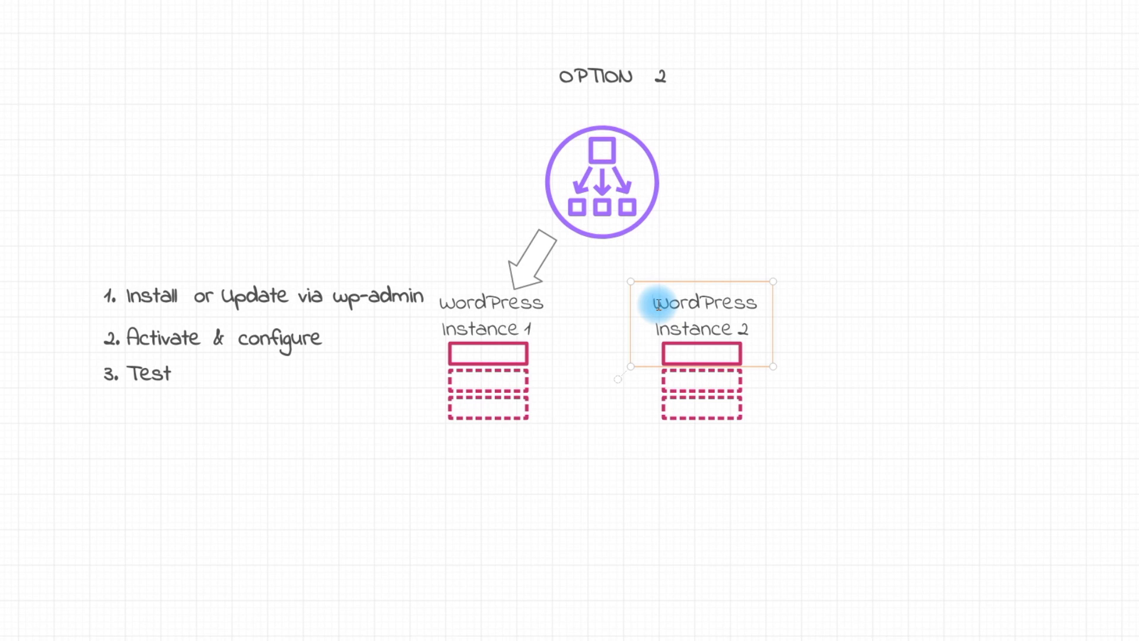
pyautogui.write('Updat')
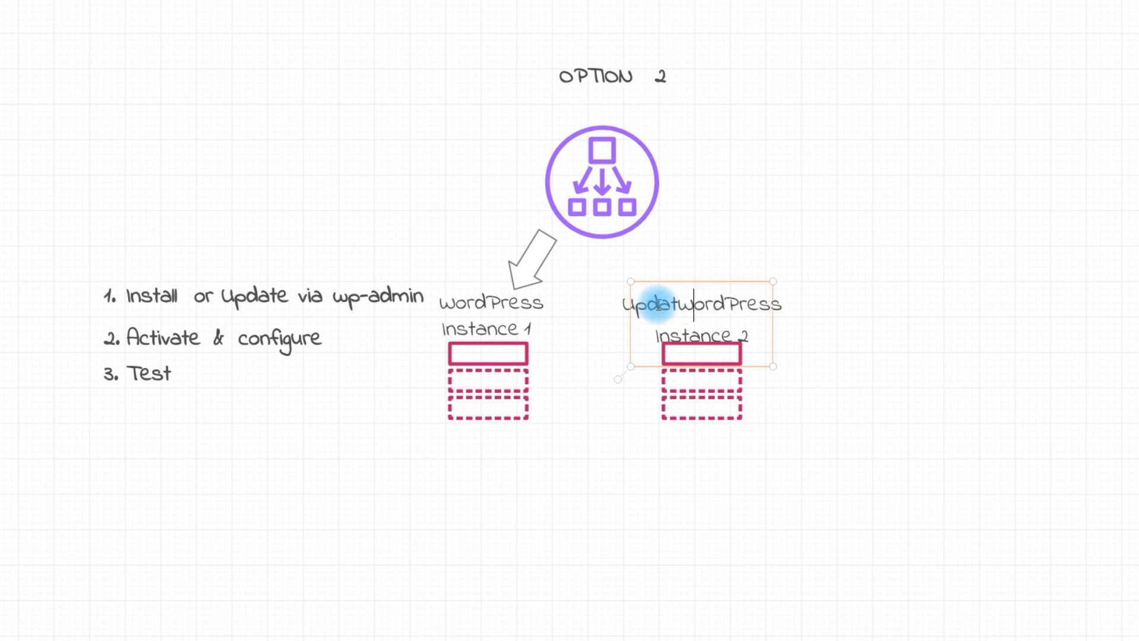
pyautogui.write('ed')
pyautogui.press('Return')
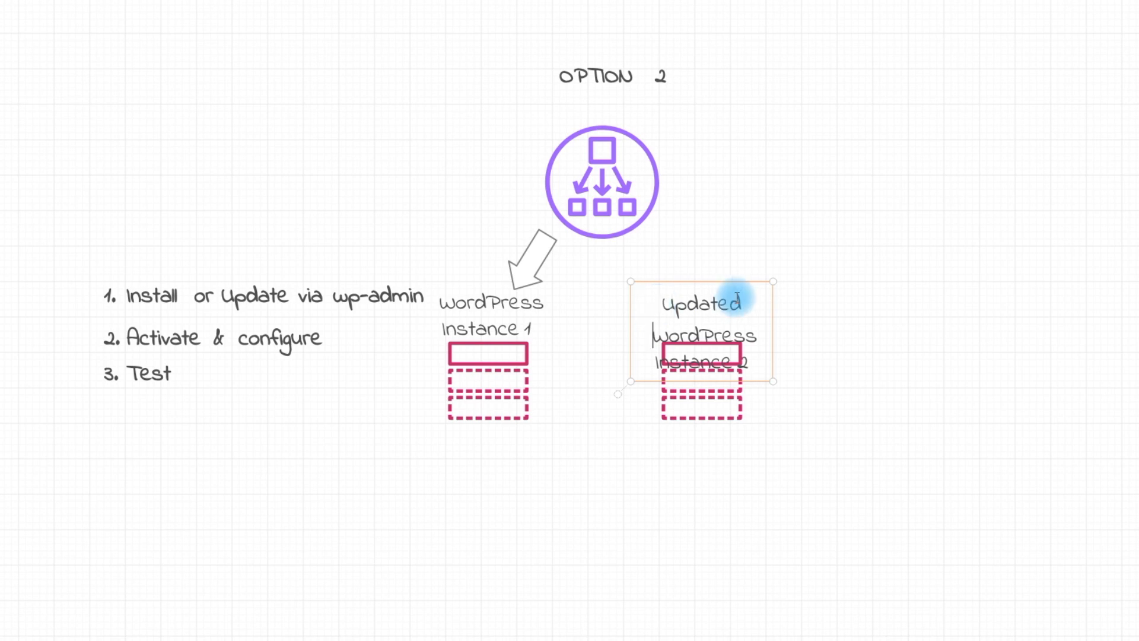
pyautogui.moveTo(672, 282); pyautogui.dragTo(674, 250)
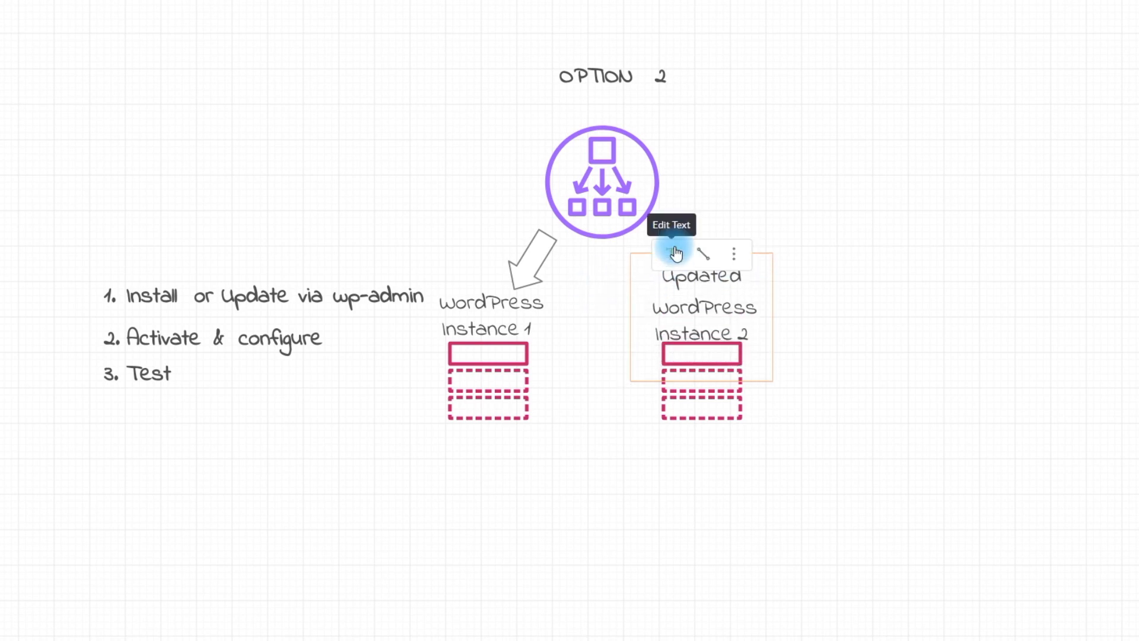
pyautogui.click(616, 332)
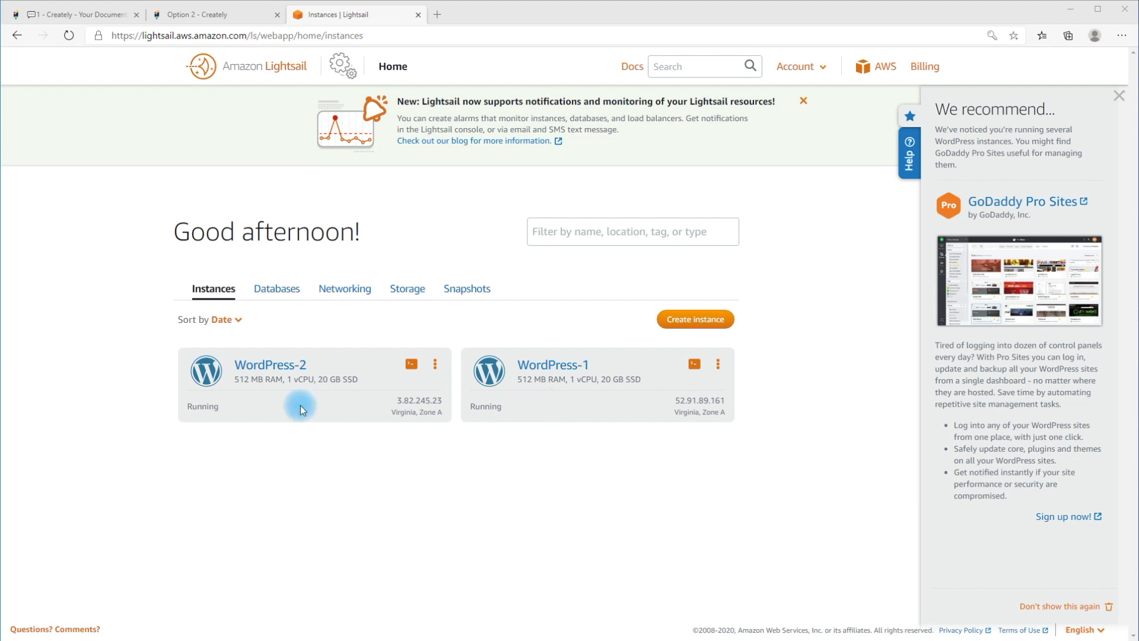
# Step: Review LoadBalancer-1 under Networking, then copy WordPress-1's IP 52.91.89.161 for a new tab
pyautogui.click(357, 290)
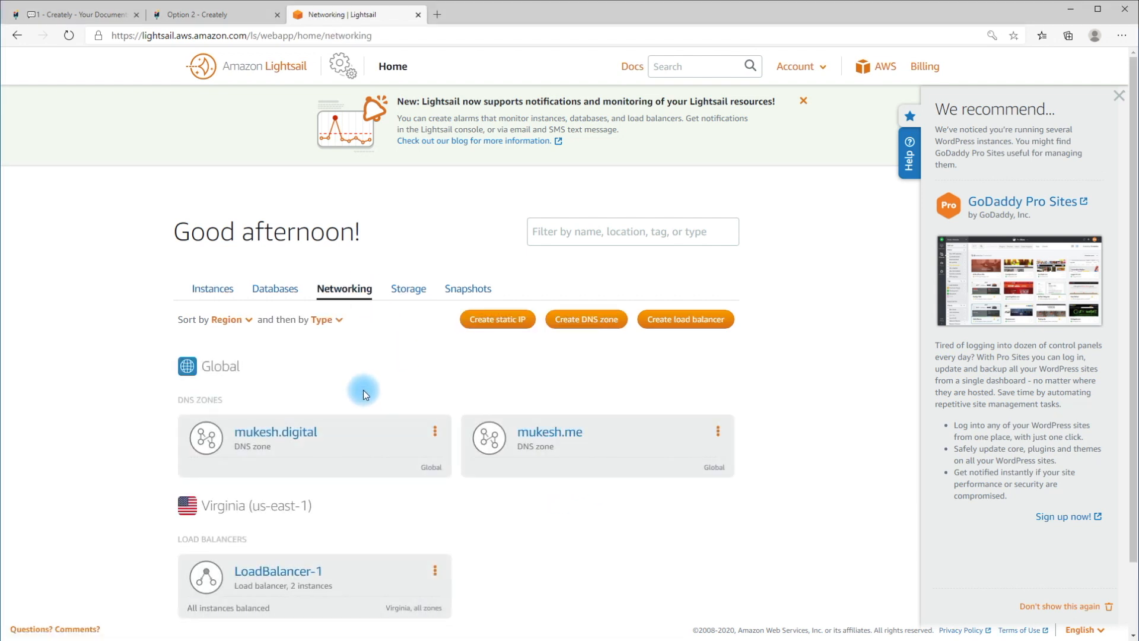
pyautogui.scroll(-1, 381, 483)
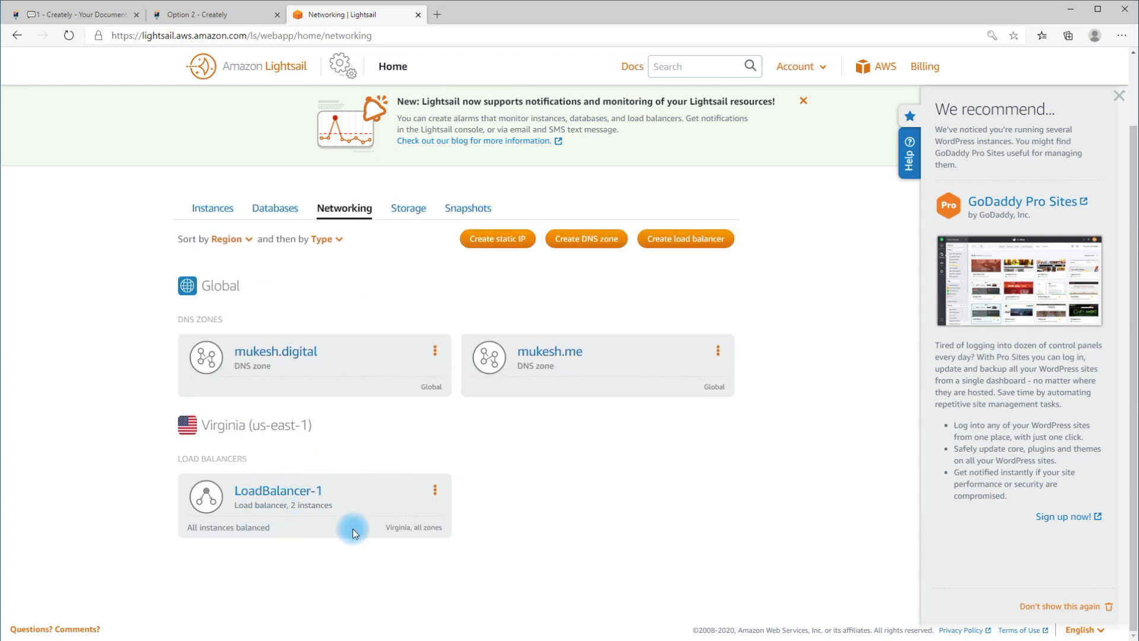
pyautogui.click(201, 207)
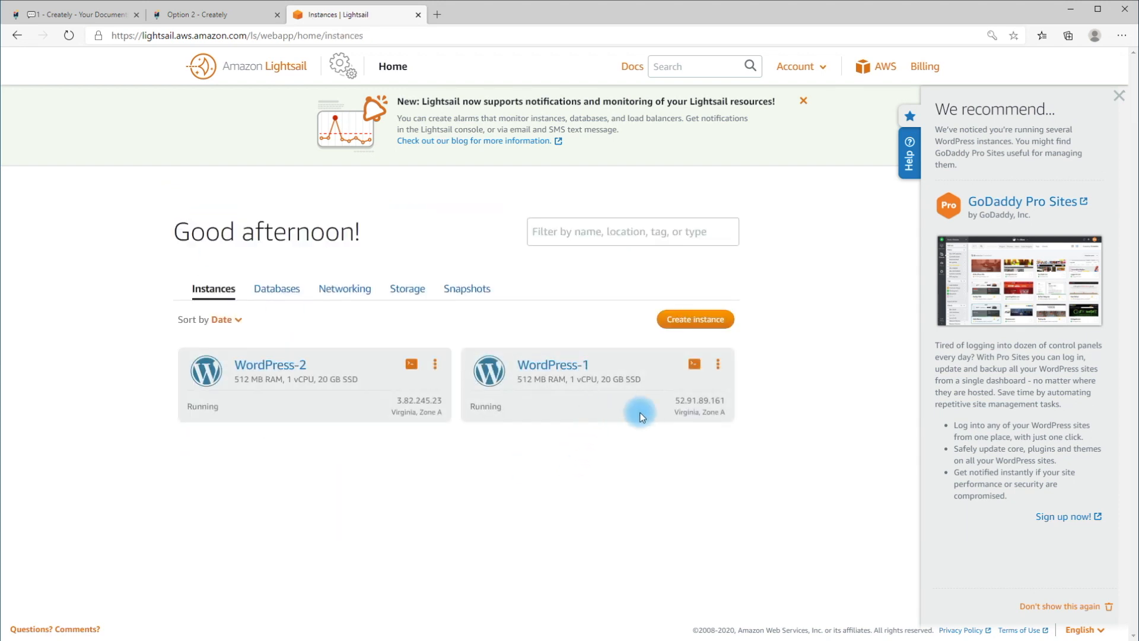
pyautogui.moveTo(676, 401); pyautogui.dragTo(726, 401)
pyautogui.hotkey('ctrl', 'c')
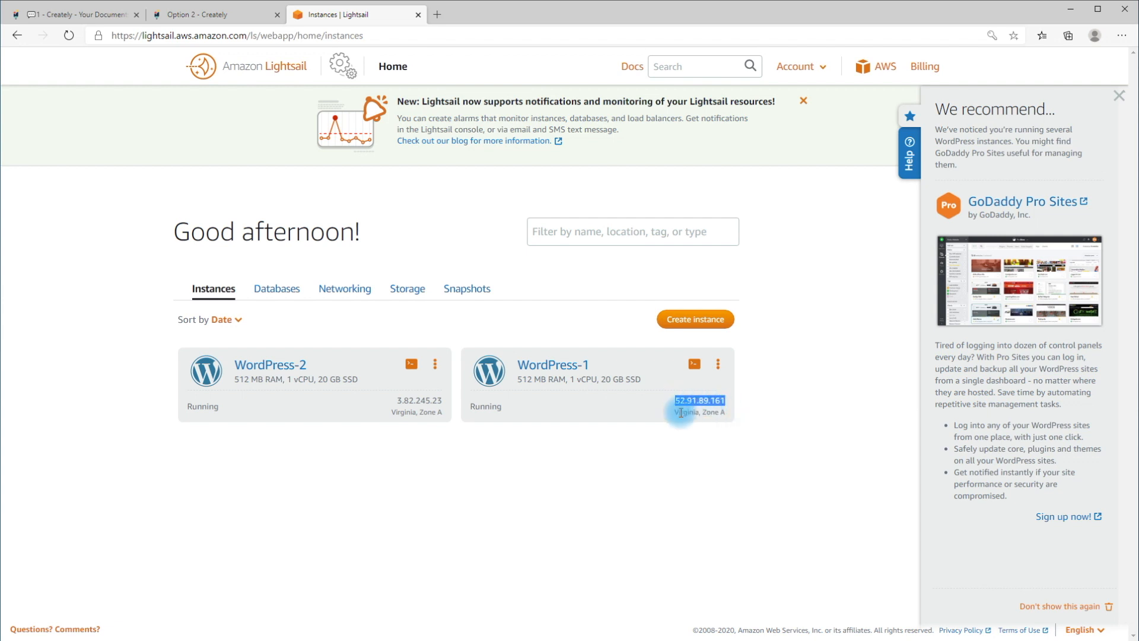
pyautogui.click(437, 14)
# Step: Load WordPress-1's admin at 52.91.89.161, log in, and show the Installed Plugins list
pyautogui.hotkey('ctrl', 'v')
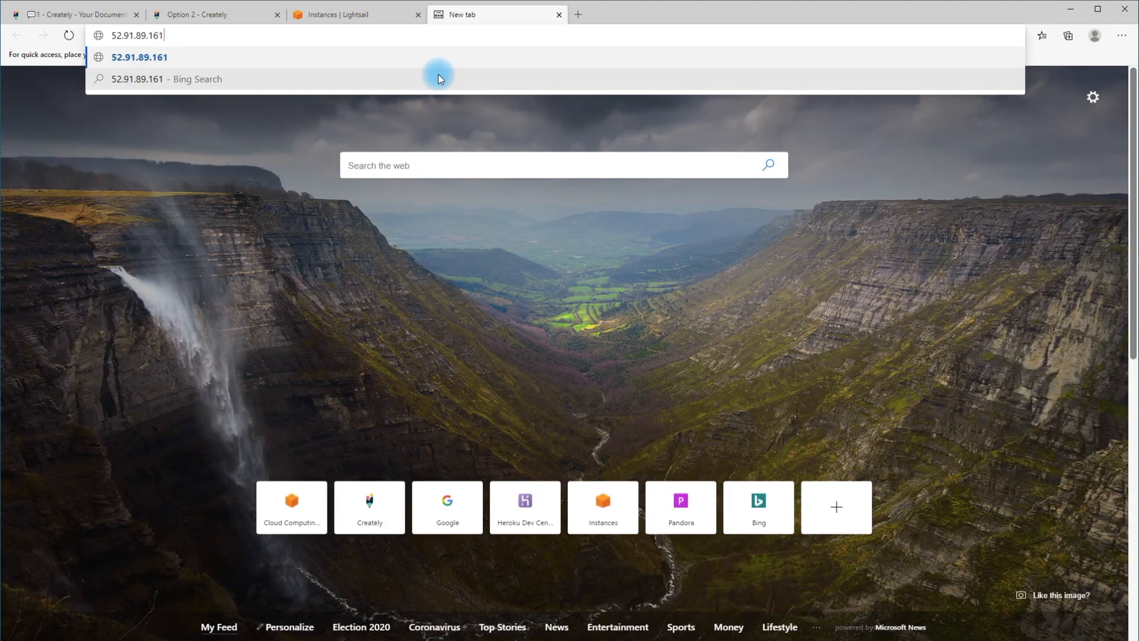
pyautogui.write('/')
pyautogui.write('wp-ad')
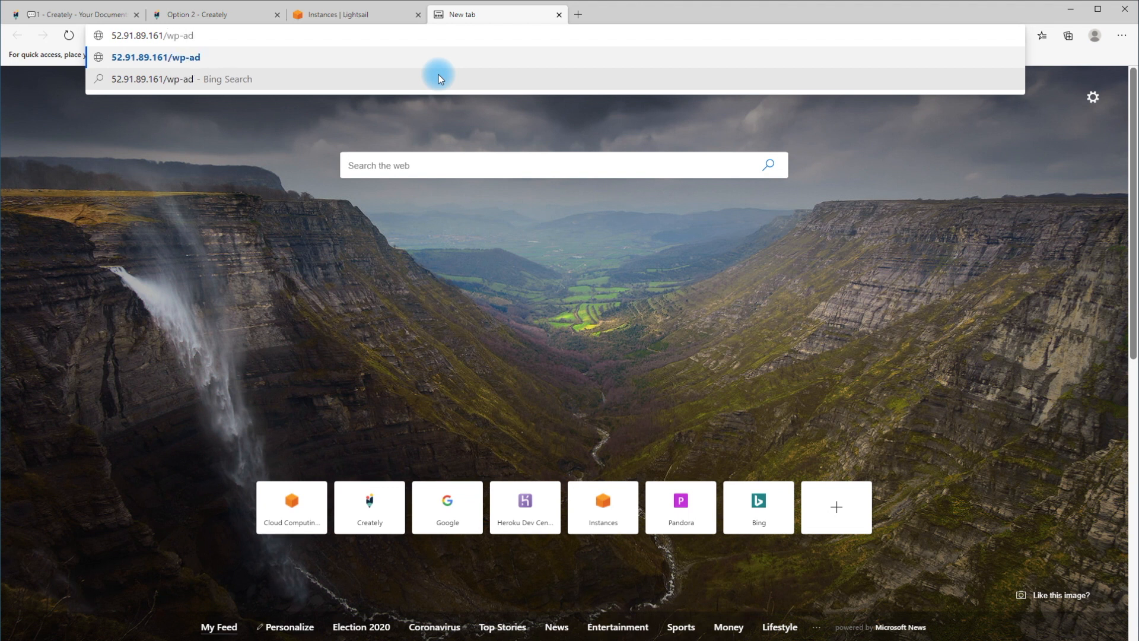
pyautogui.write('min')
pyautogui.press('Return')
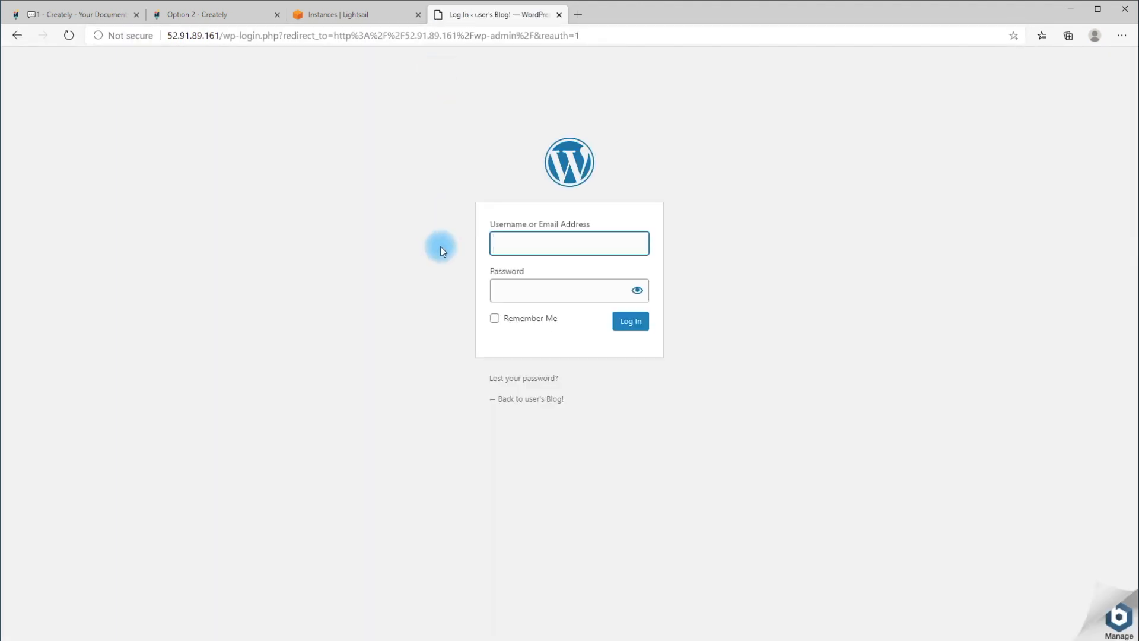
pyautogui.write('user')
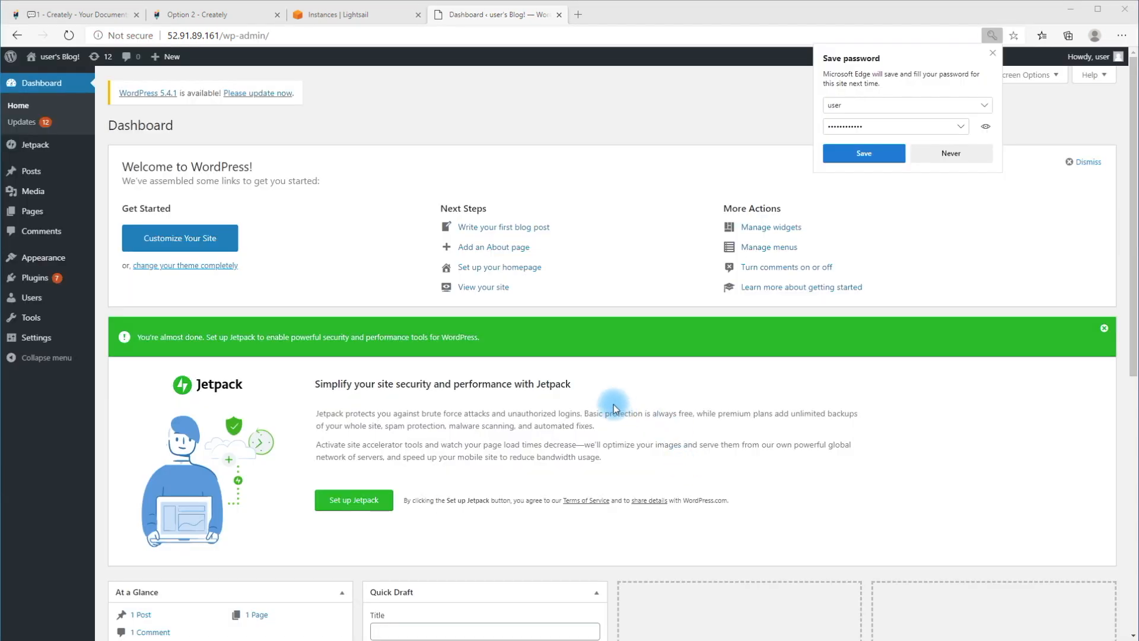
pyautogui.click(952, 154)
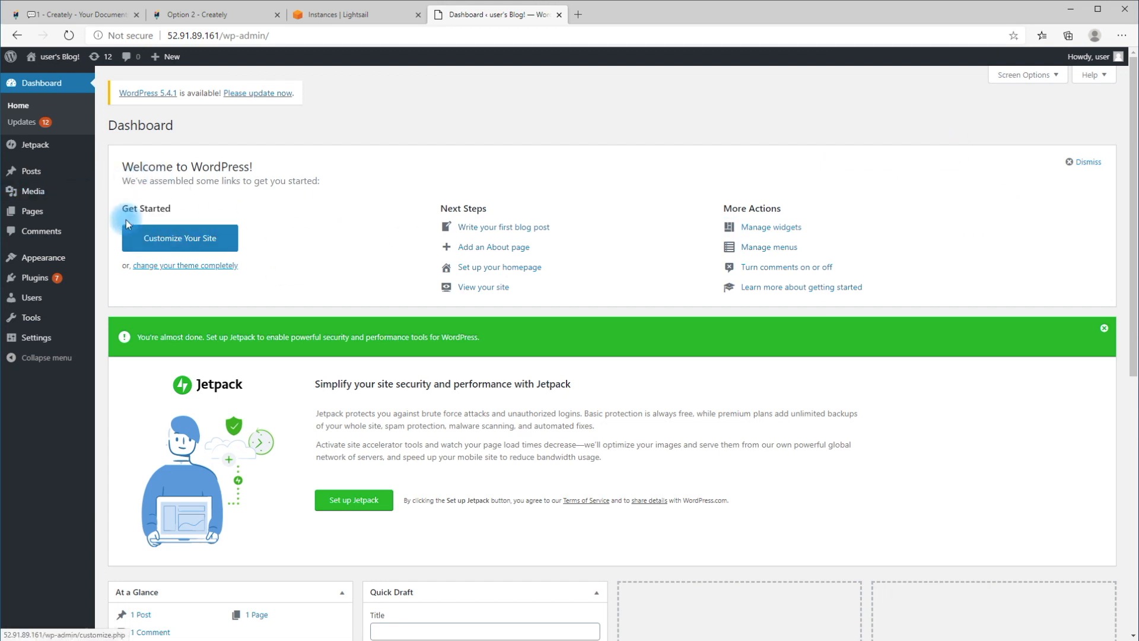
pyautogui.moveTo(36, 277)
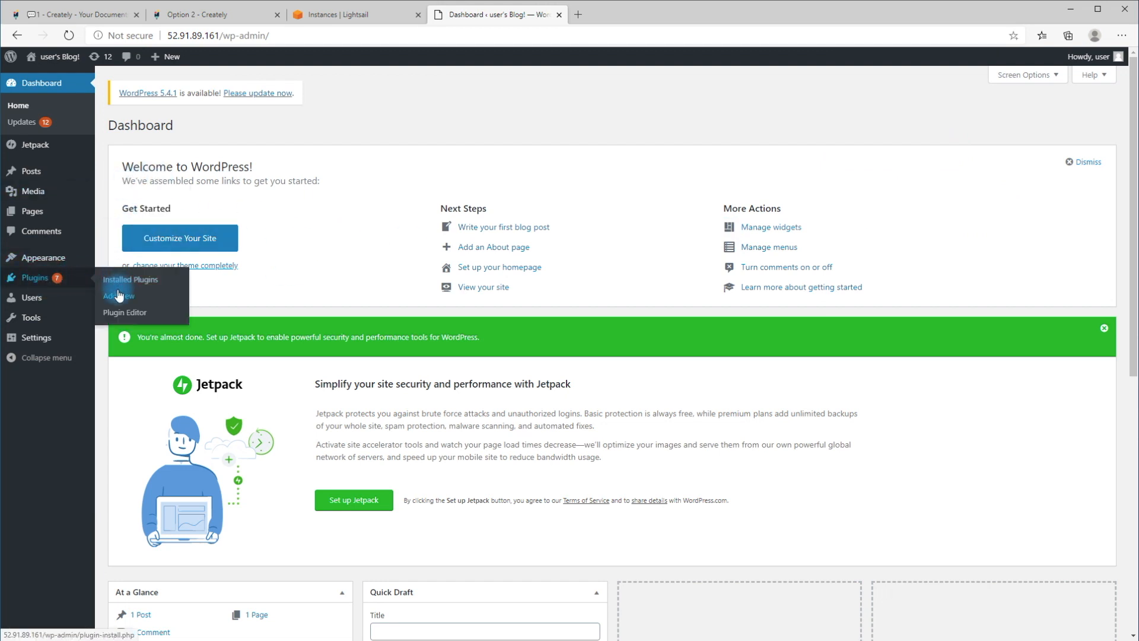
pyautogui.click(164, 280)
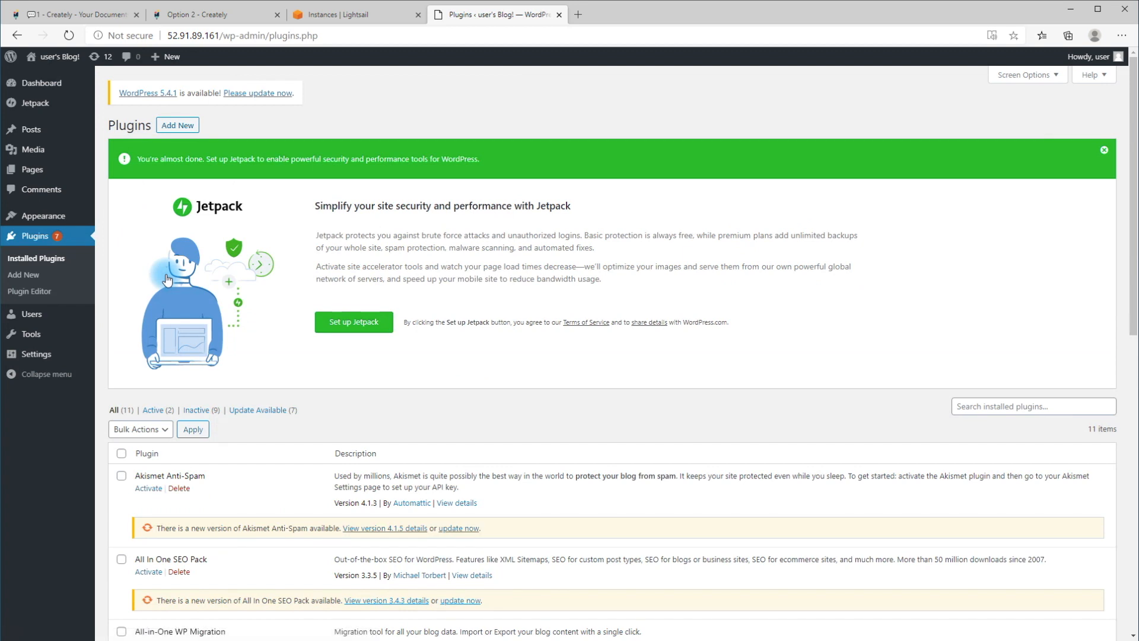
pyautogui.scroll(-3, 180, 356)
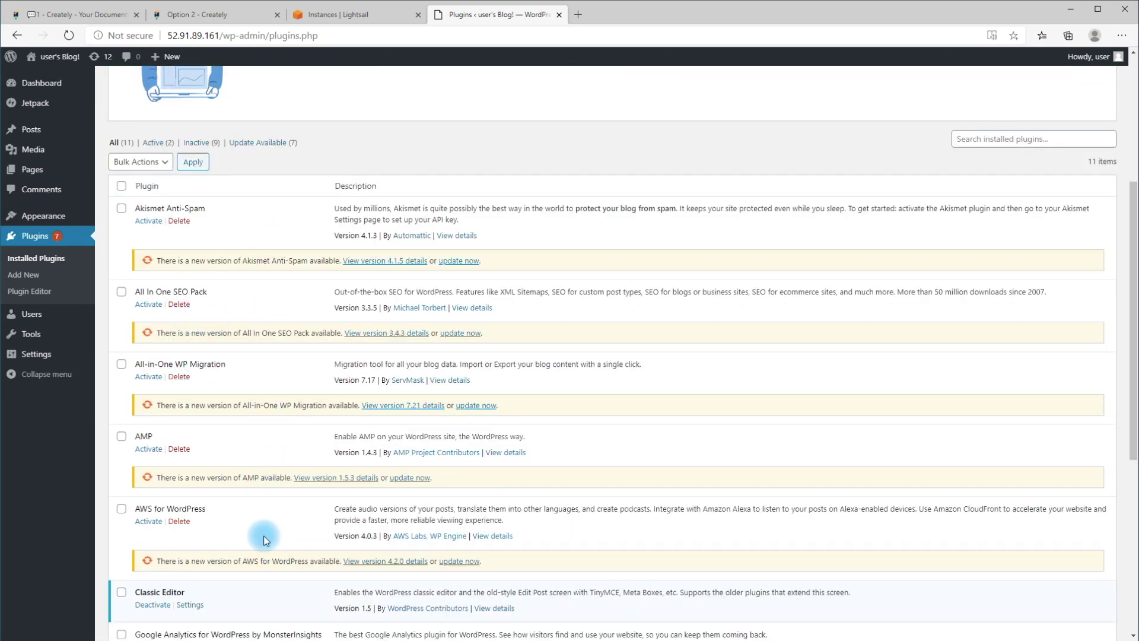
pyautogui.scroll(3, 271, 421)
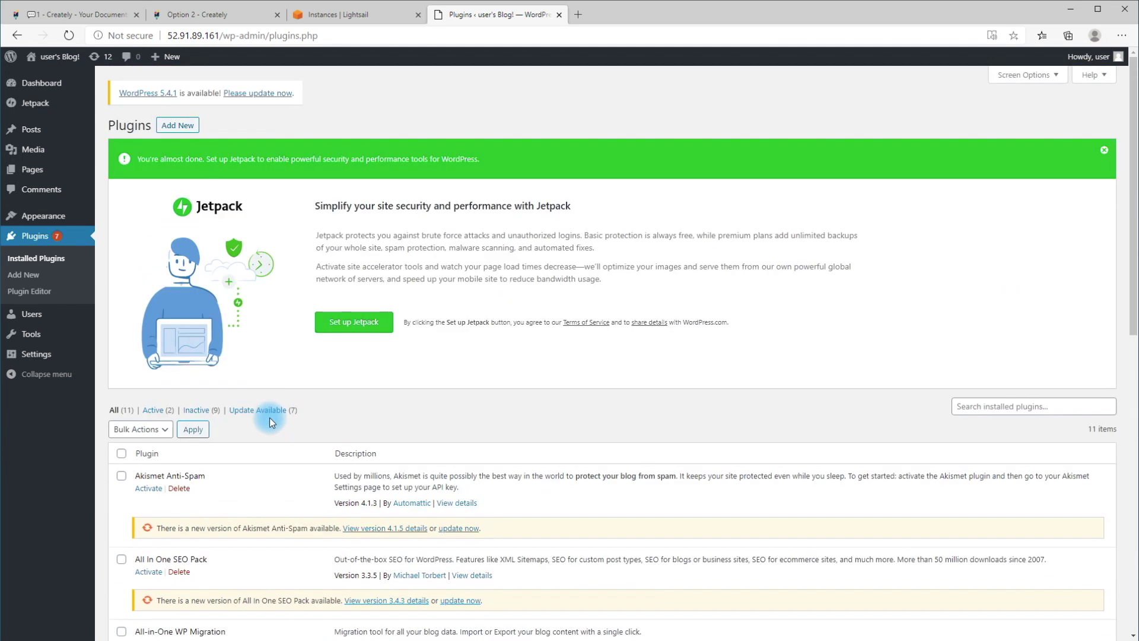
# Step: Search the plugin directory for 'contact form', then install and activate Contact Form 7
pyautogui.click(178, 126)
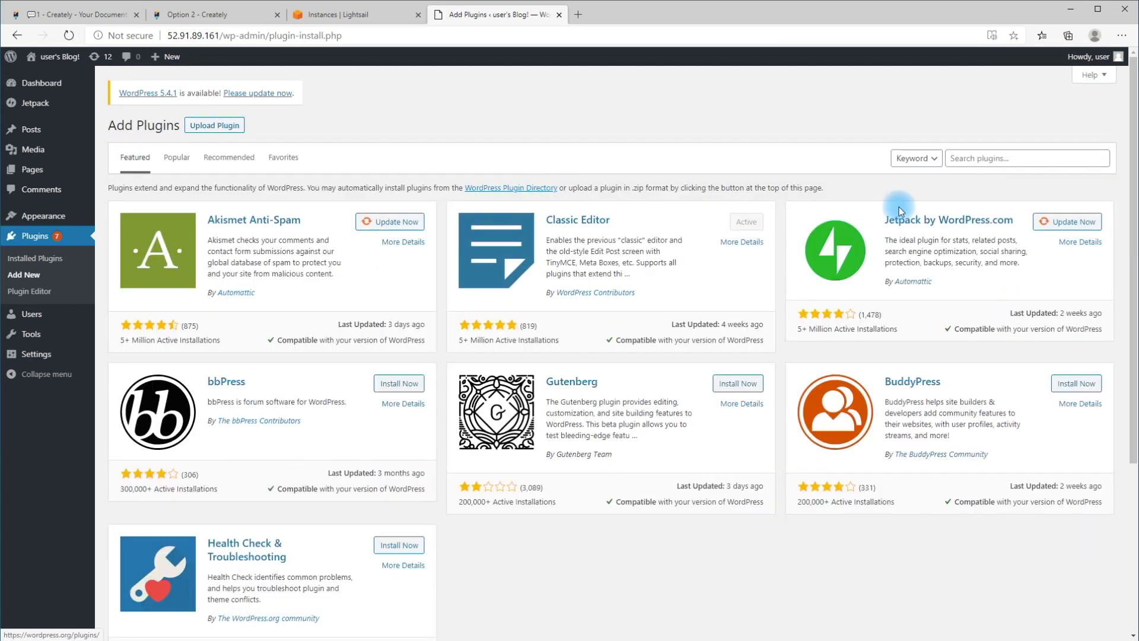
pyautogui.click(984, 166)
pyautogui.write('contact form')
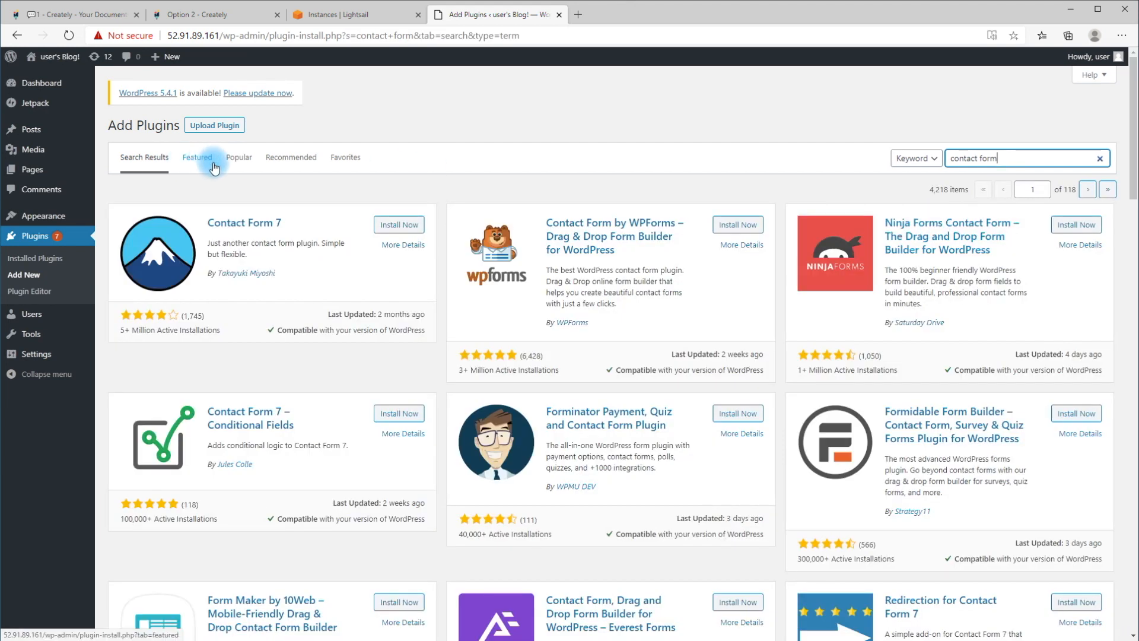
pyautogui.click(395, 225)
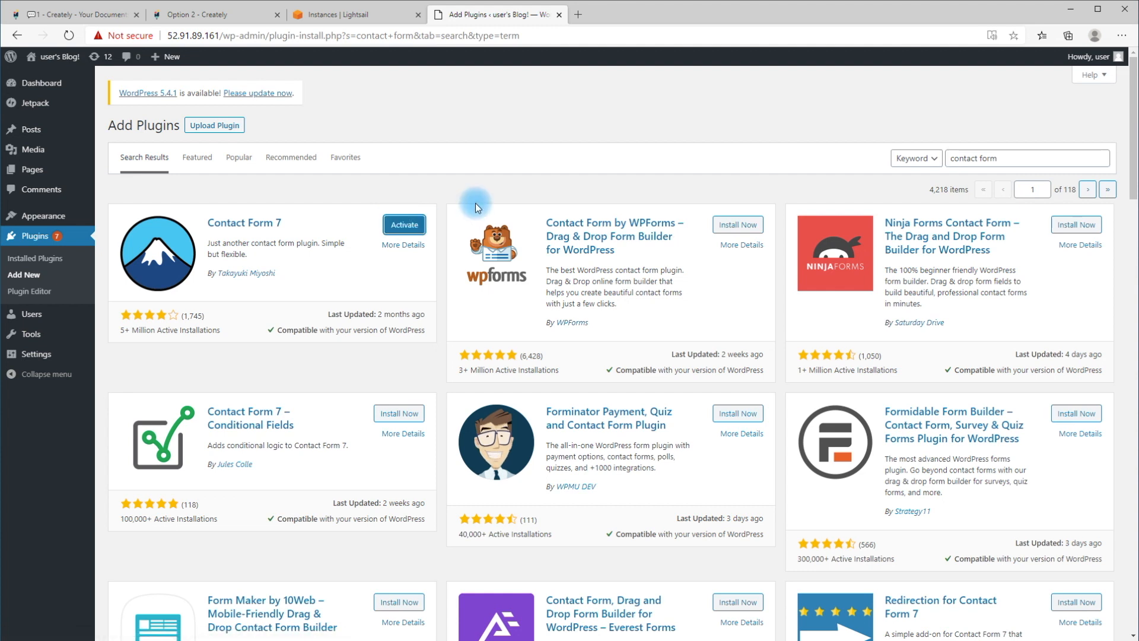
pyautogui.click(410, 225)
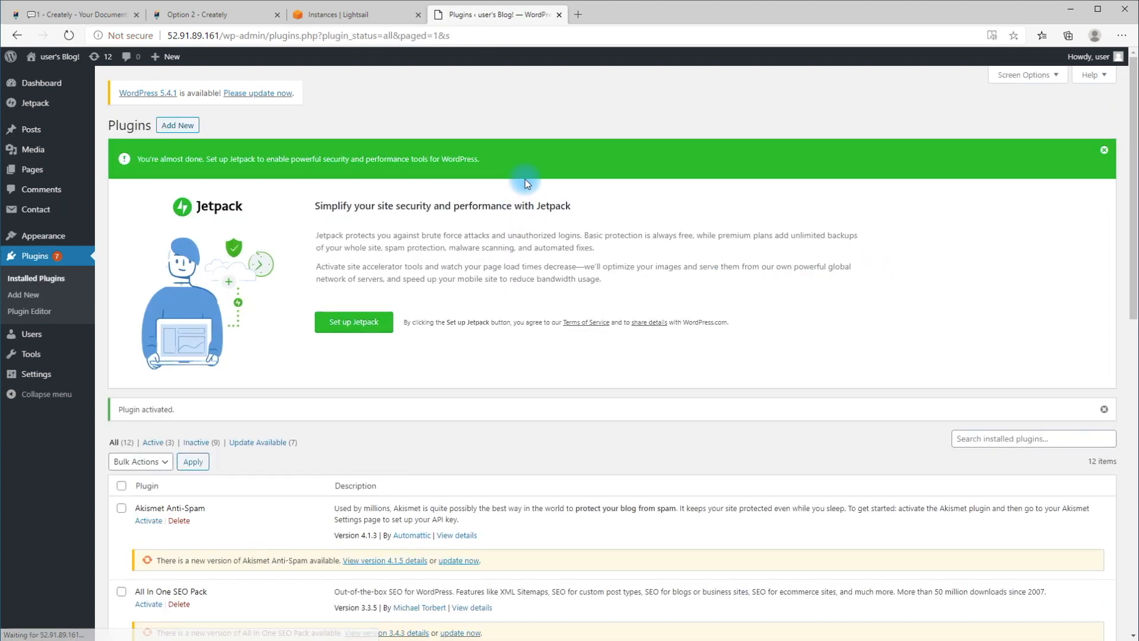
pyautogui.scroll(-3, 381, 237)
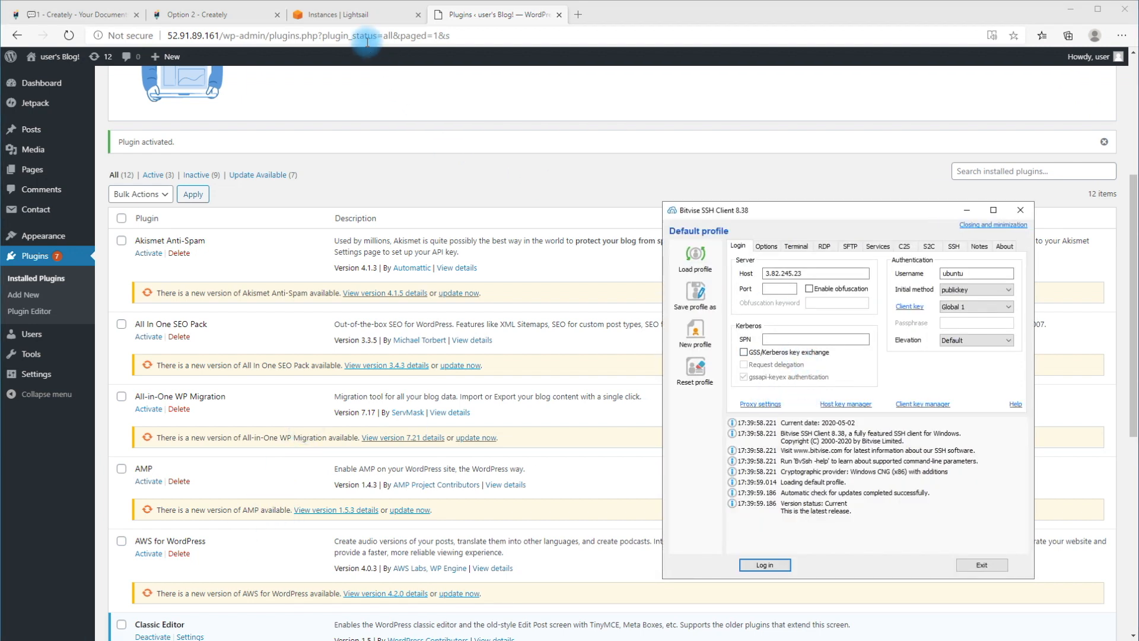
# Step: Copy WordPress-1's IP 52.91.89.161 from Lightsail and bring Bitvise forward
pyautogui.click(359, 15)
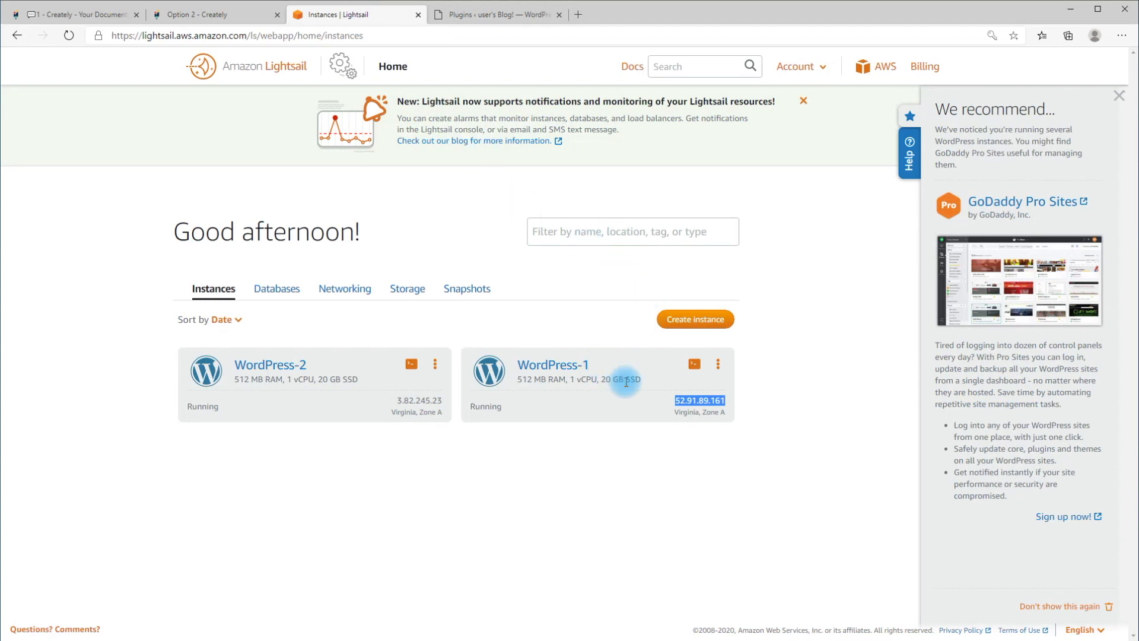
pyautogui.rightClick(695, 404)
pyautogui.click(712, 415)
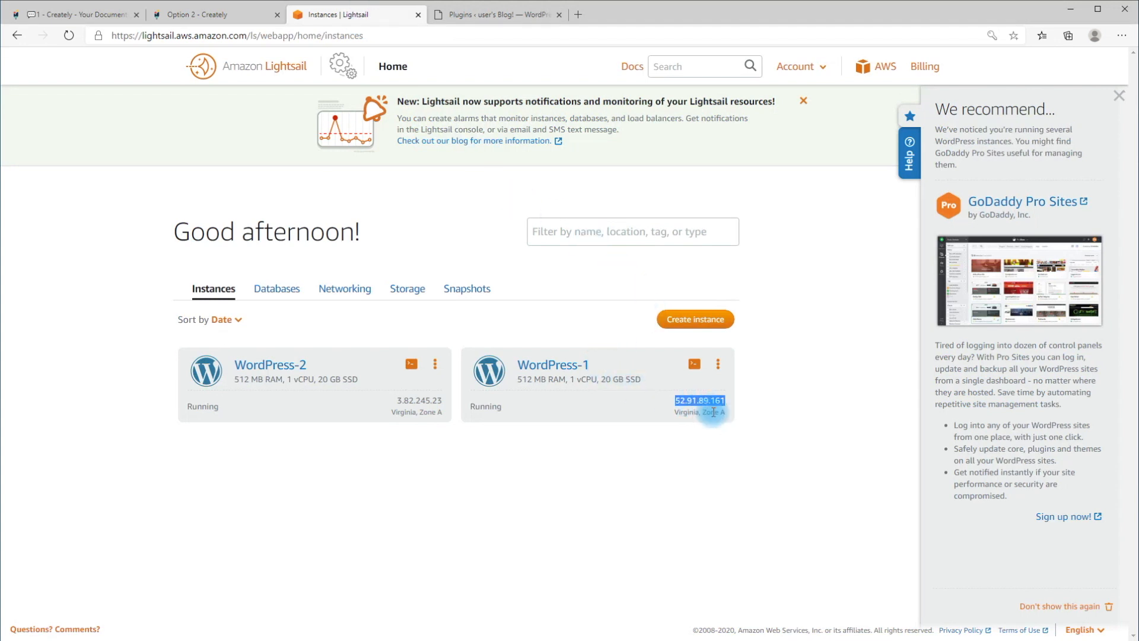
pyautogui.hotkey('alt', 'Tab')
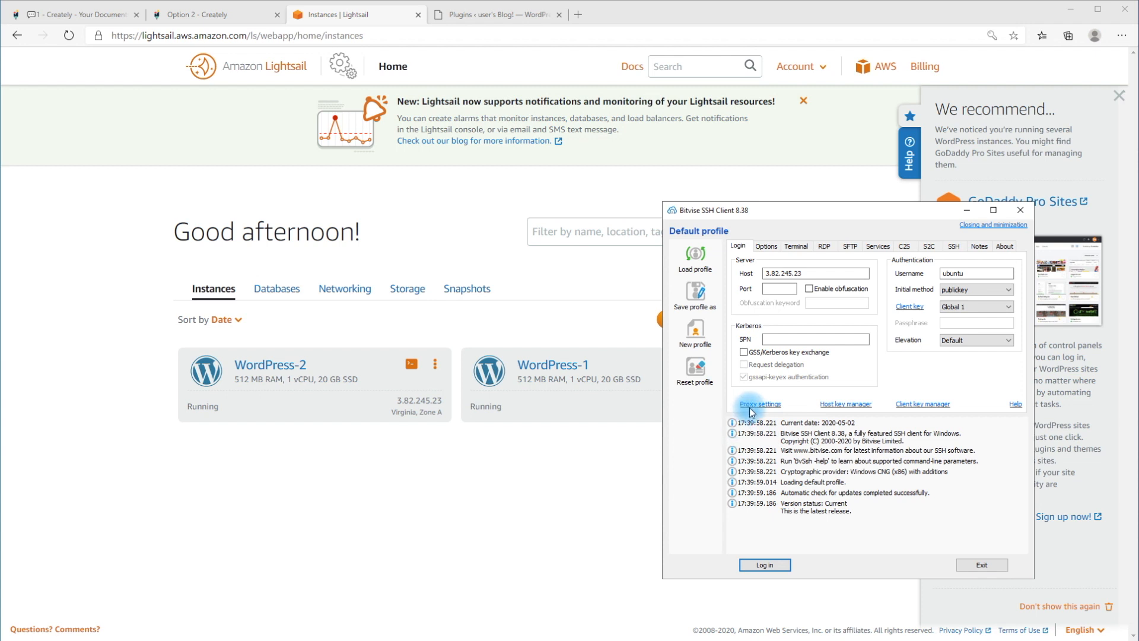
# Step: Replace the Bitvise host 3.82.245.23 with 52.91.89.161, log in and accept the host key
pyautogui.moveTo(804, 273); pyautogui.dragTo(747, 278)
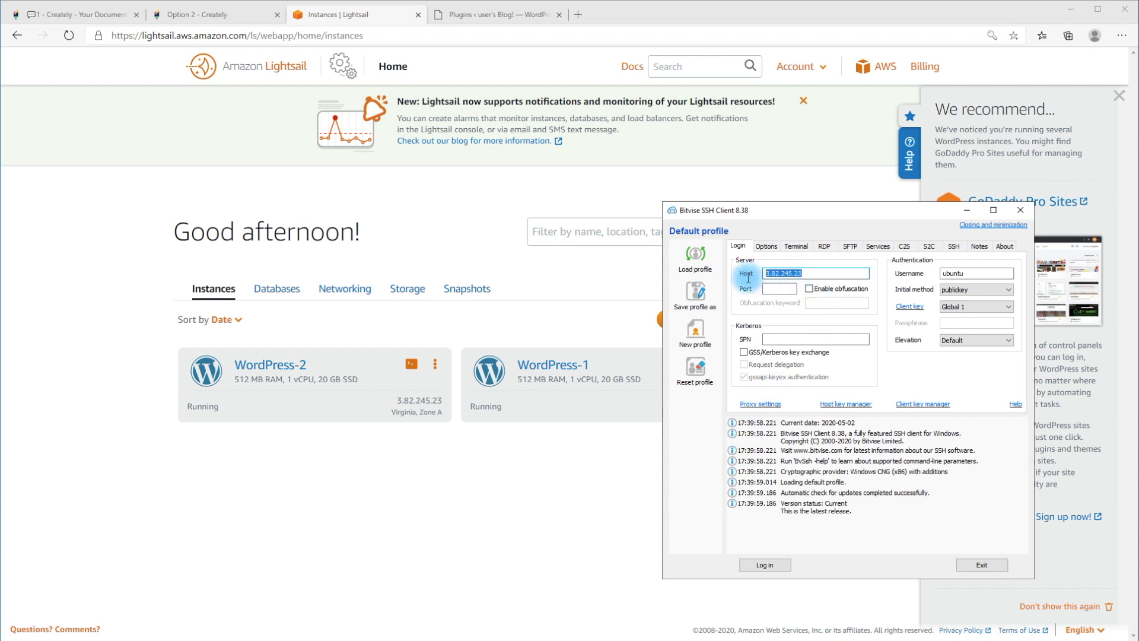
pyautogui.hotkey('ctrl', 'v')
pyautogui.click(767, 565)
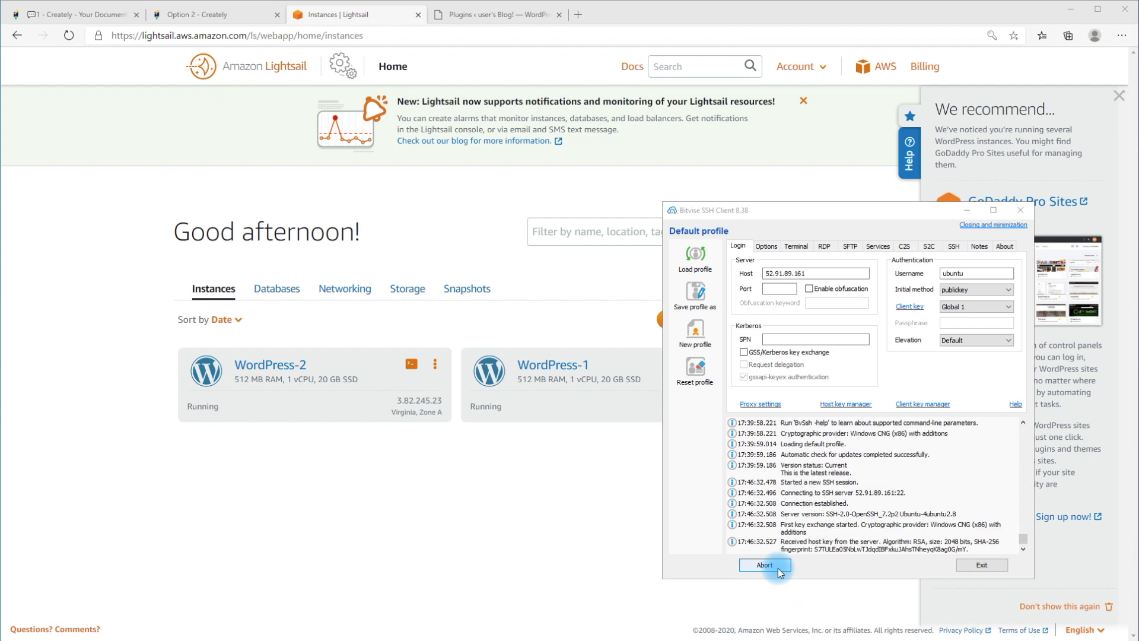
pyautogui.click(776, 482)
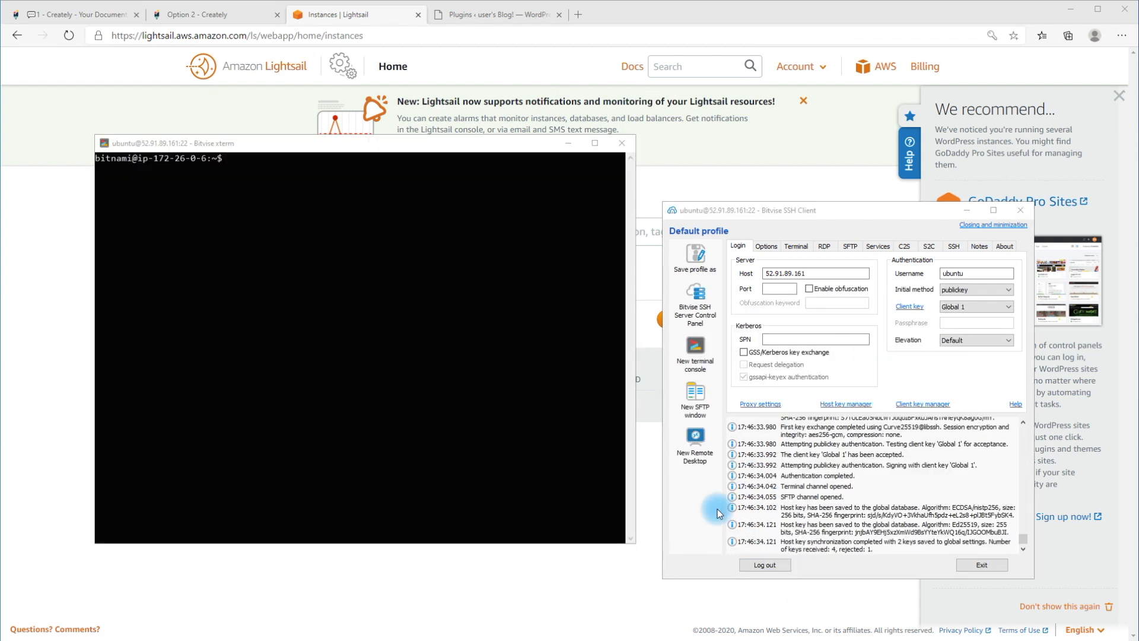
# Step: Browse the remote files to /opt/bitnami/apps/wordpress/htdocs/wp-content/plugins
pyautogui.click(622, 143)
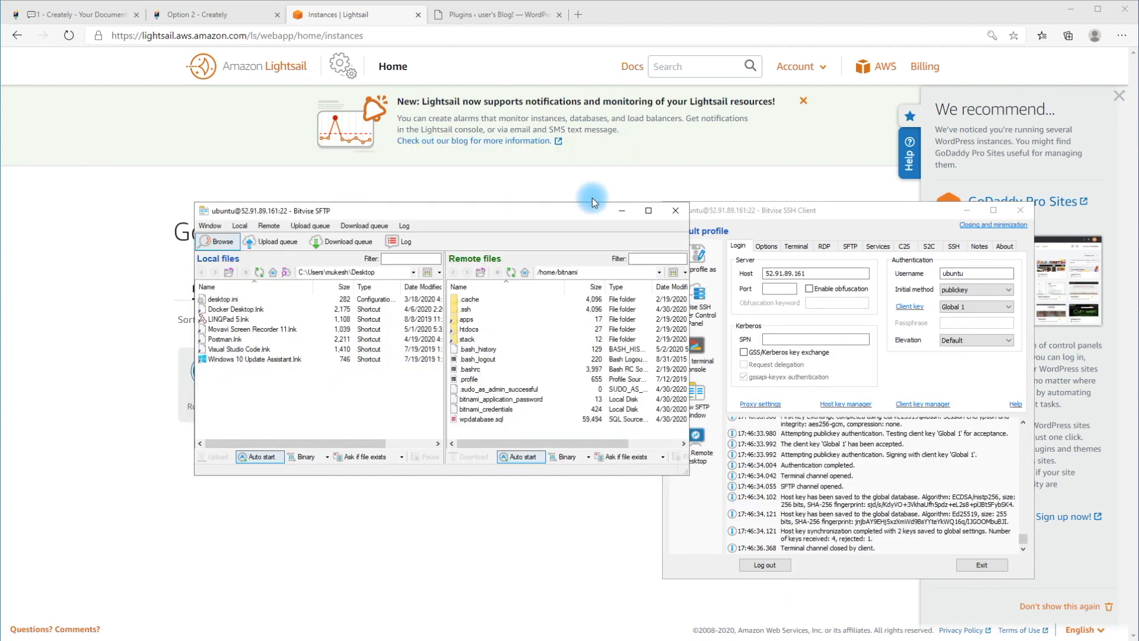
pyautogui.moveTo(539, 222); pyautogui.dragTo(604, 219)
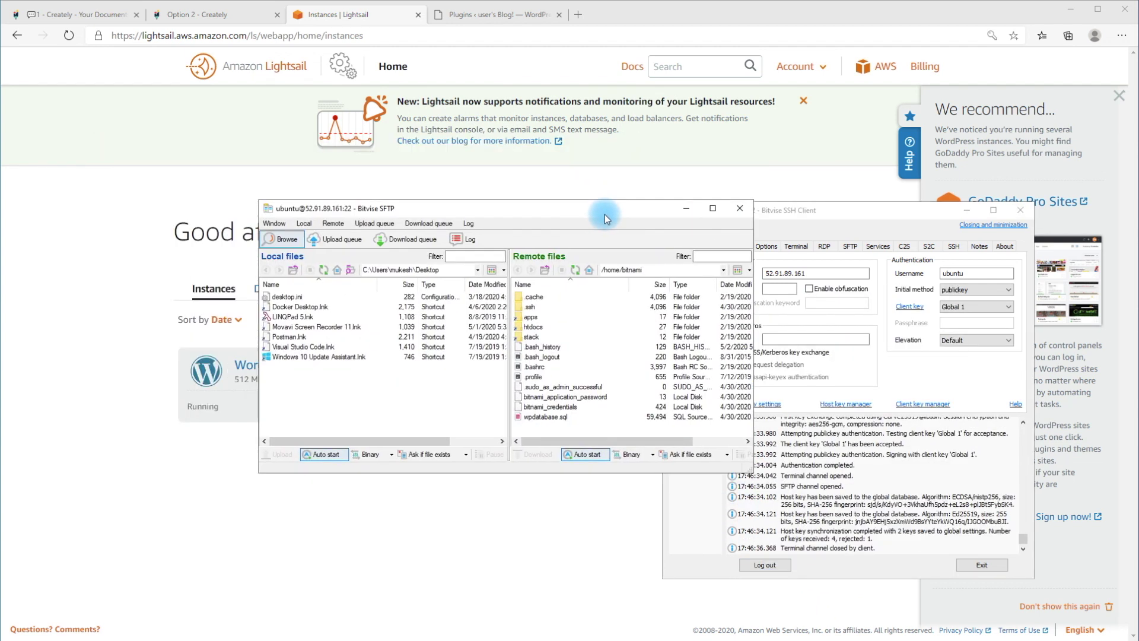
pyautogui.doubleClick(532, 318)
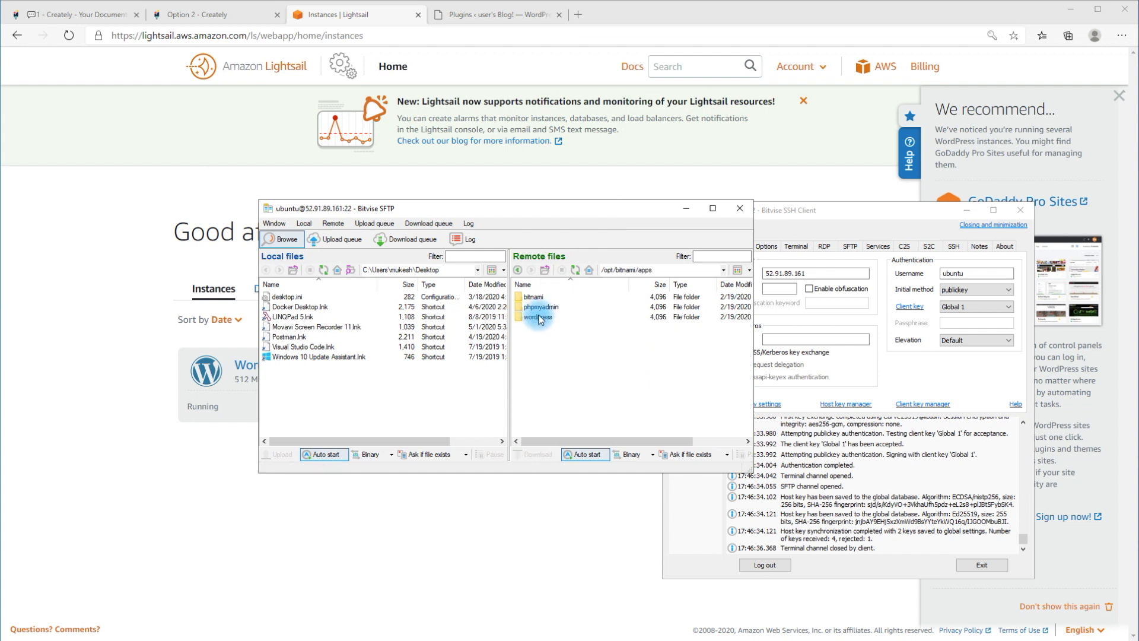
pyautogui.doubleClick(535, 308)
pyautogui.doubleClick(538, 327)
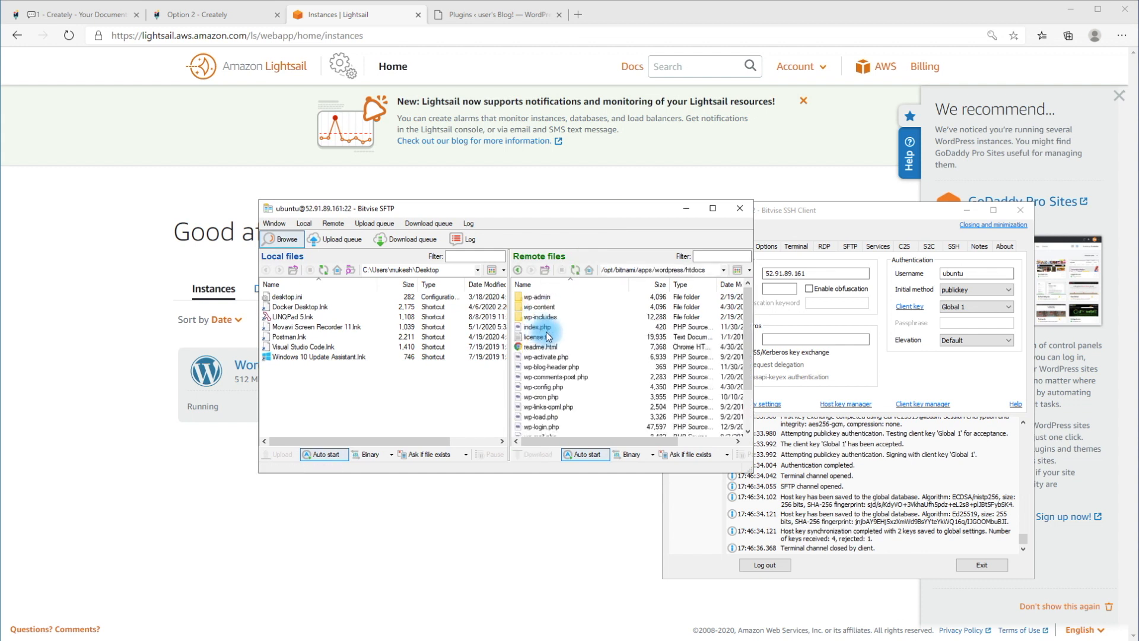
pyautogui.doubleClick(544, 307)
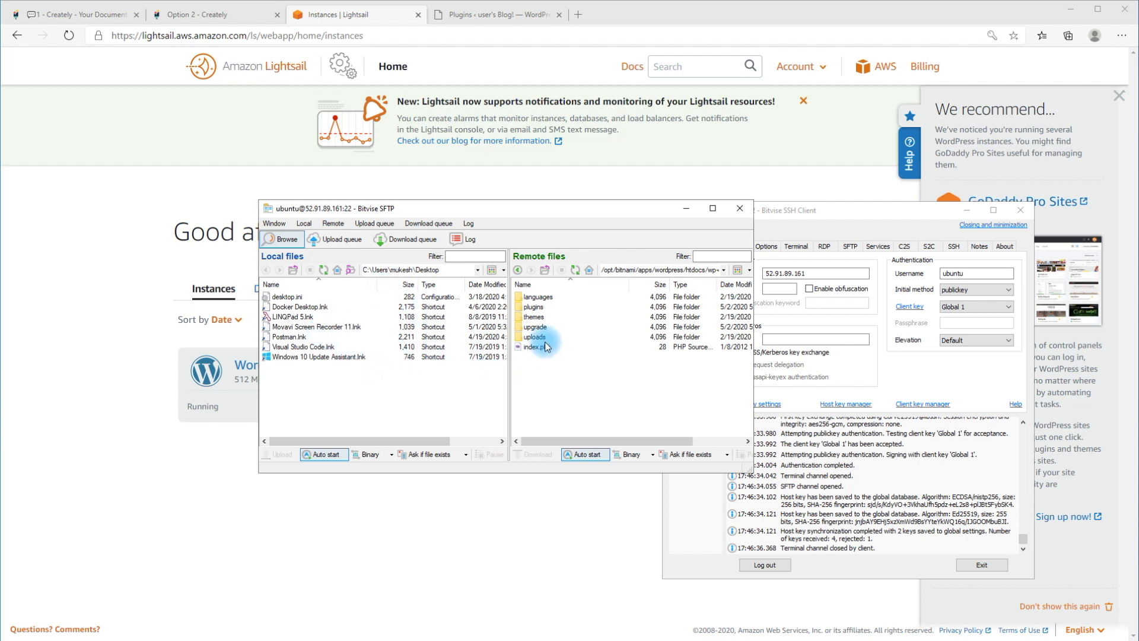
pyautogui.doubleClick(535, 307)
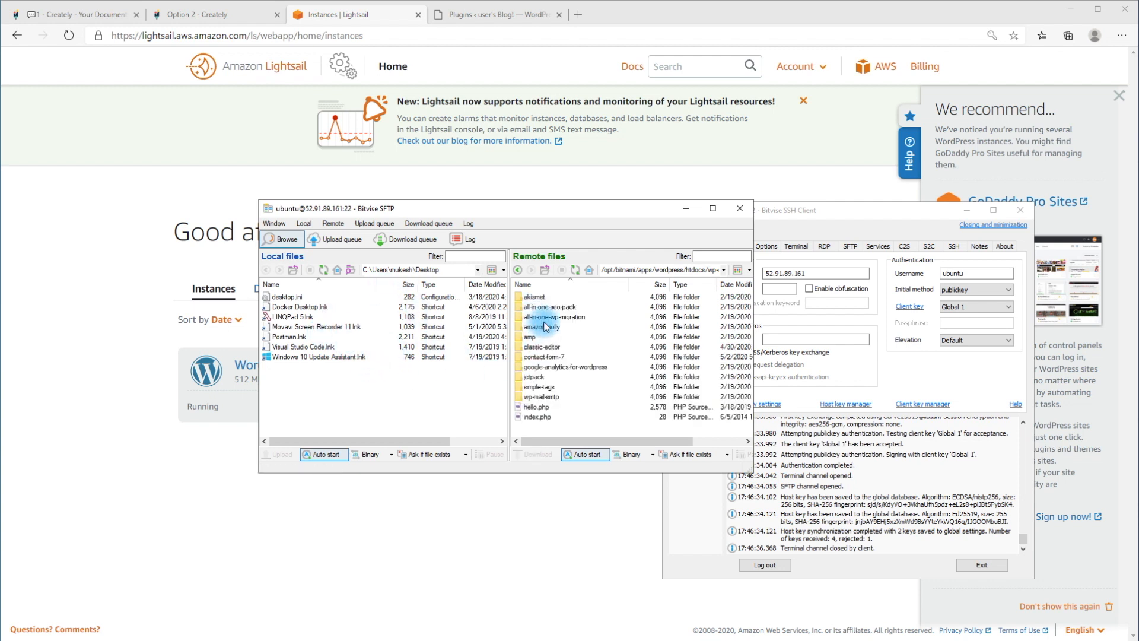
# Step: Download the contact-form-7 folder from the server to the local Desktop
pyautogui.click(538, 357)
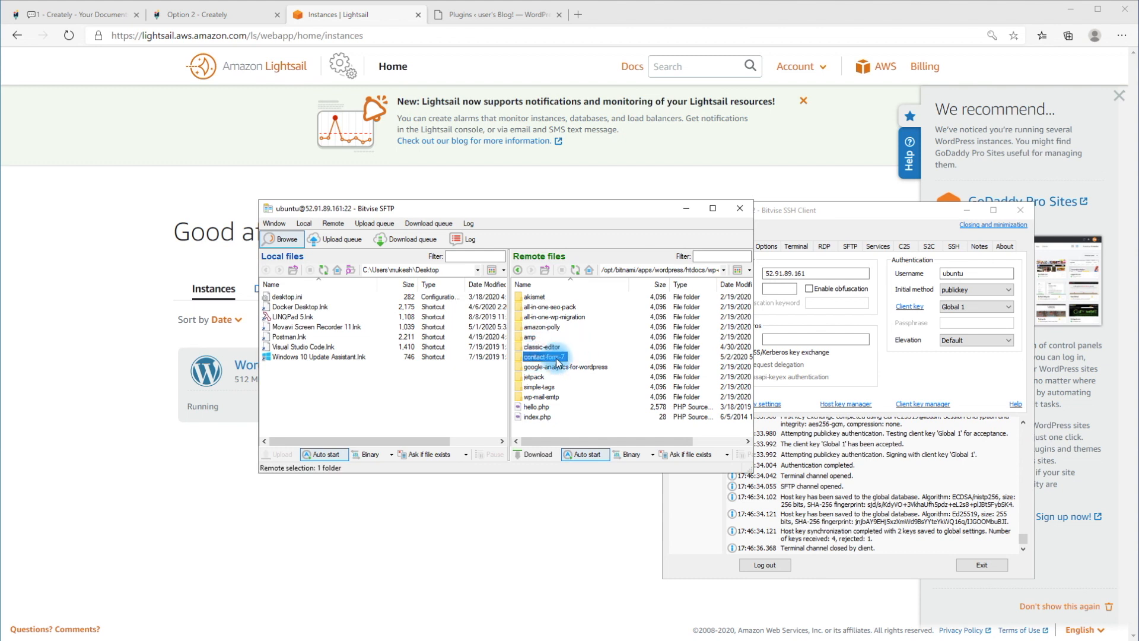
pyautogui.rightClick(547, 358)
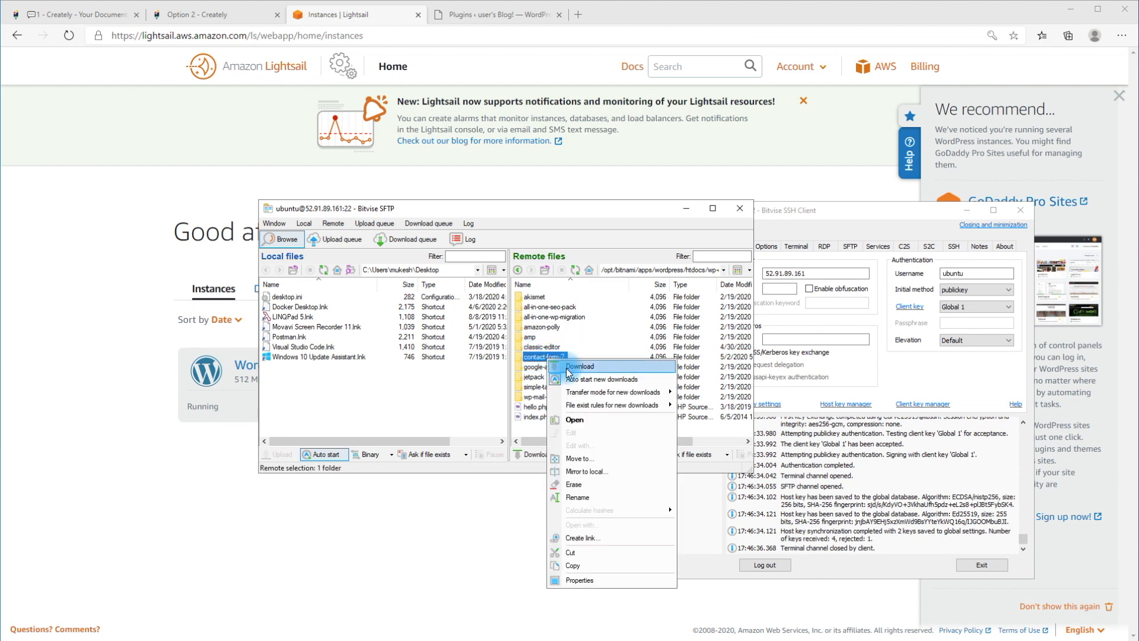
pyautogui.click(569, 372)
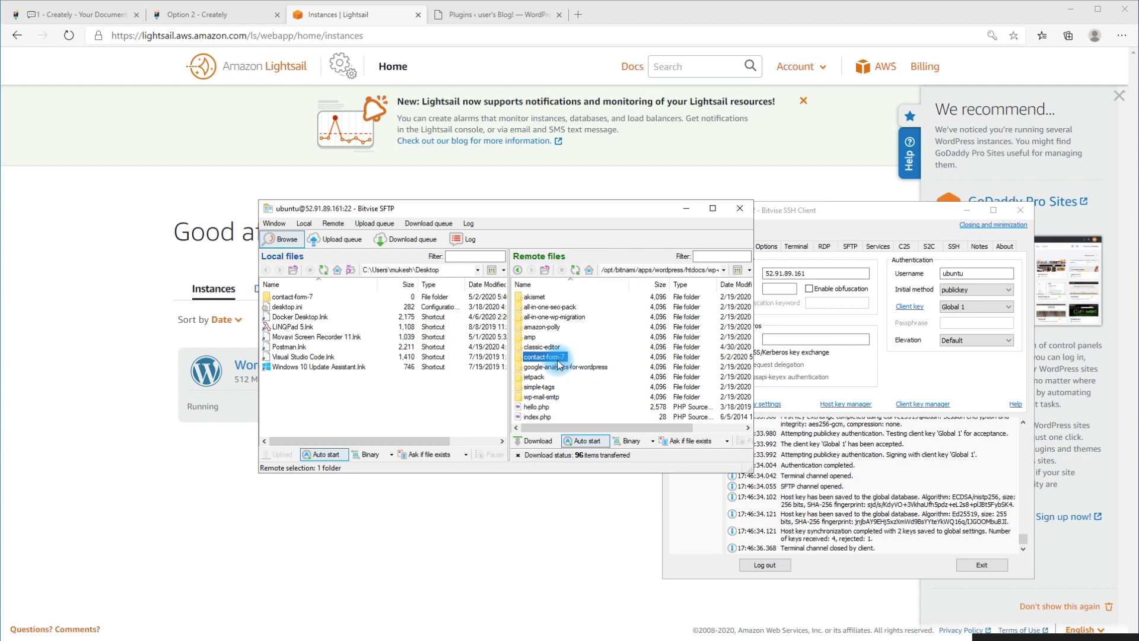
# Step: Close the SFTP window and copy WordPress-2's IP 3.82.245.23 from Lightsail
pyautogui.click(738, 210)
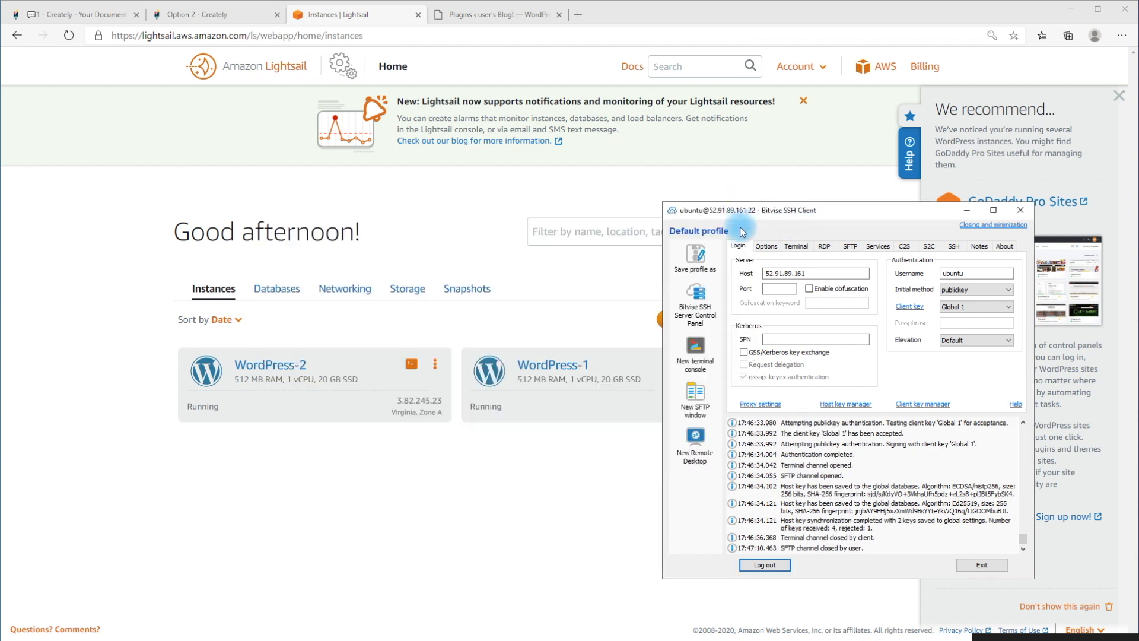
pyautogui.click(805, 273)
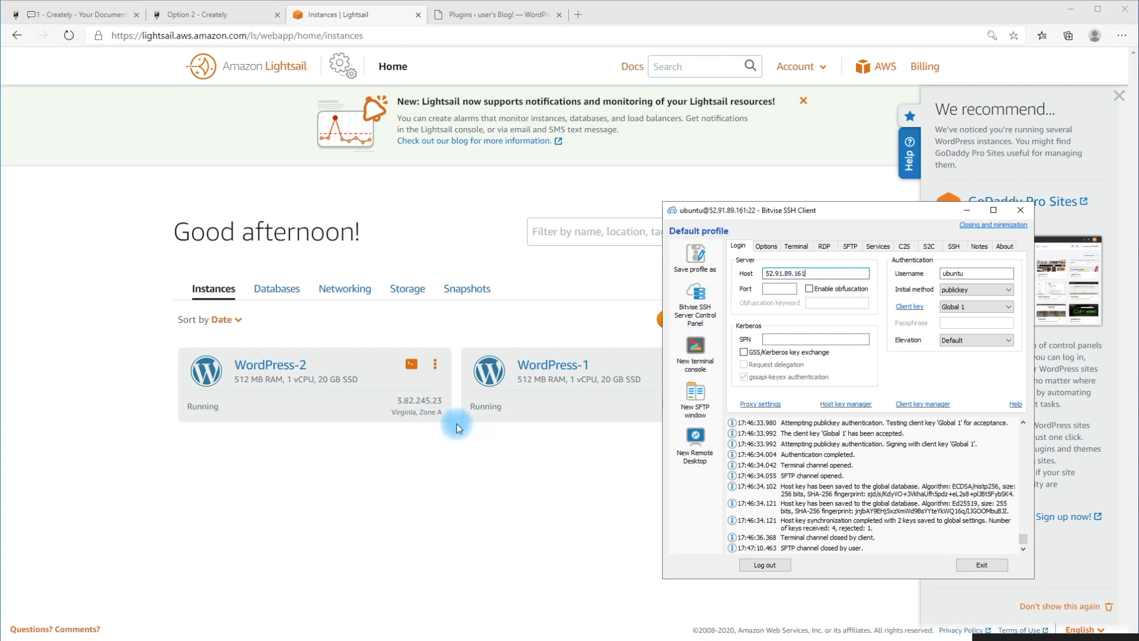
pyautogui.click(437, 405)
pyautogui.moveTo(442, 400); pyautogui.dragTo(402, 405)
pyautogui.hotkey('ctrl', 'c')
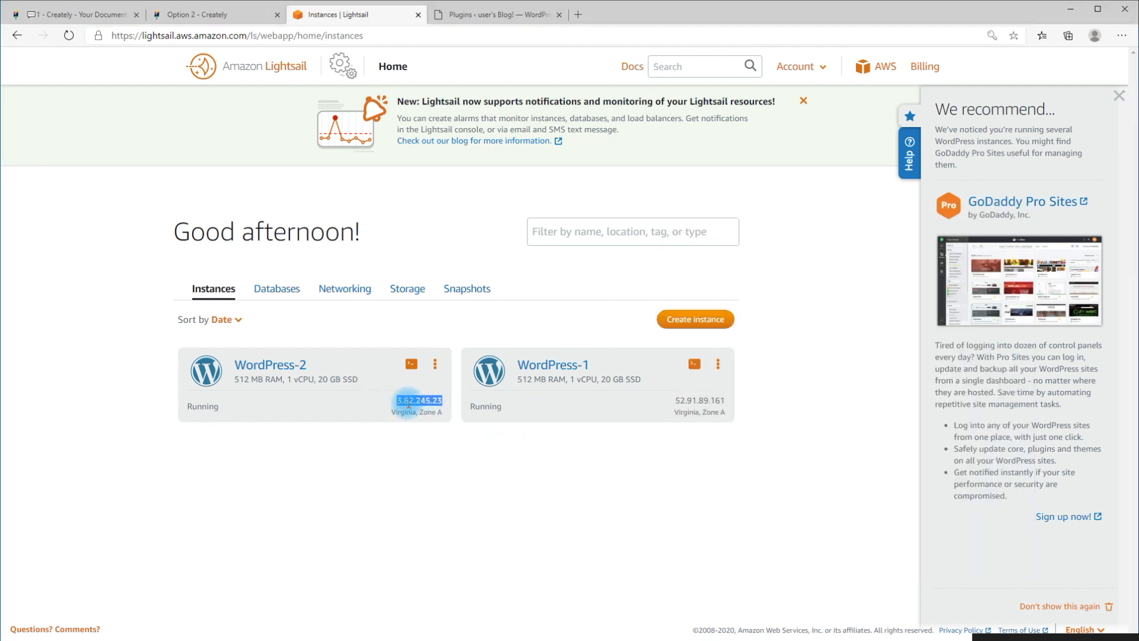
pyautogui.hotkey('alt', 'Tab')
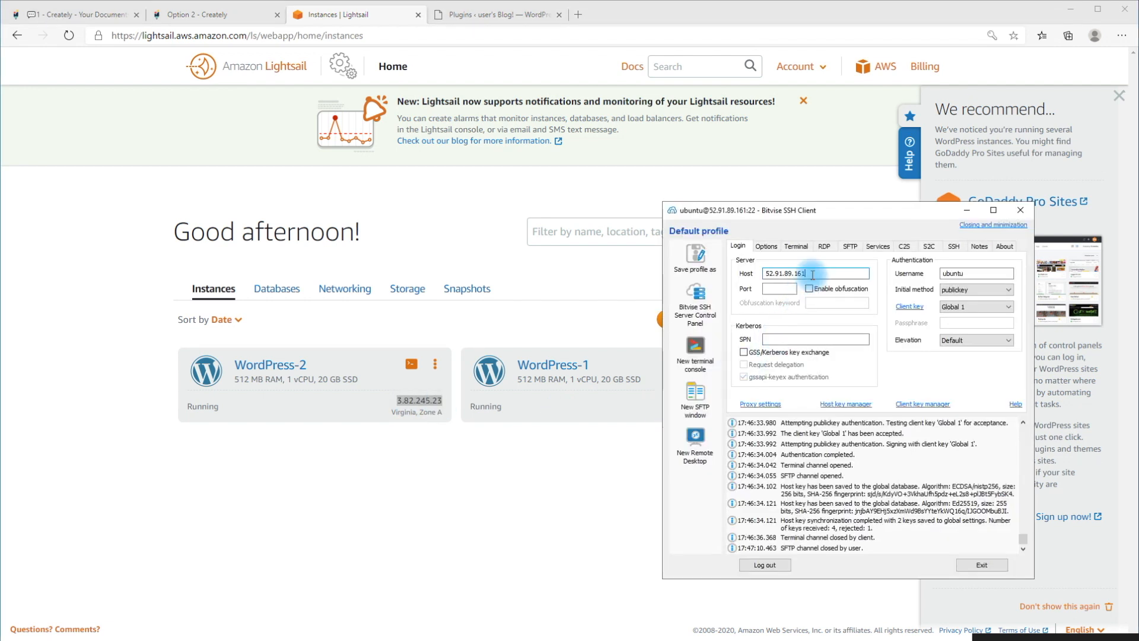
# Step: Log out of 52.91.89.161, set the host to 3.82.245.23 and log in
pyautogui.moveTo(824, 274); pyautogui.dragTo(721, 277)
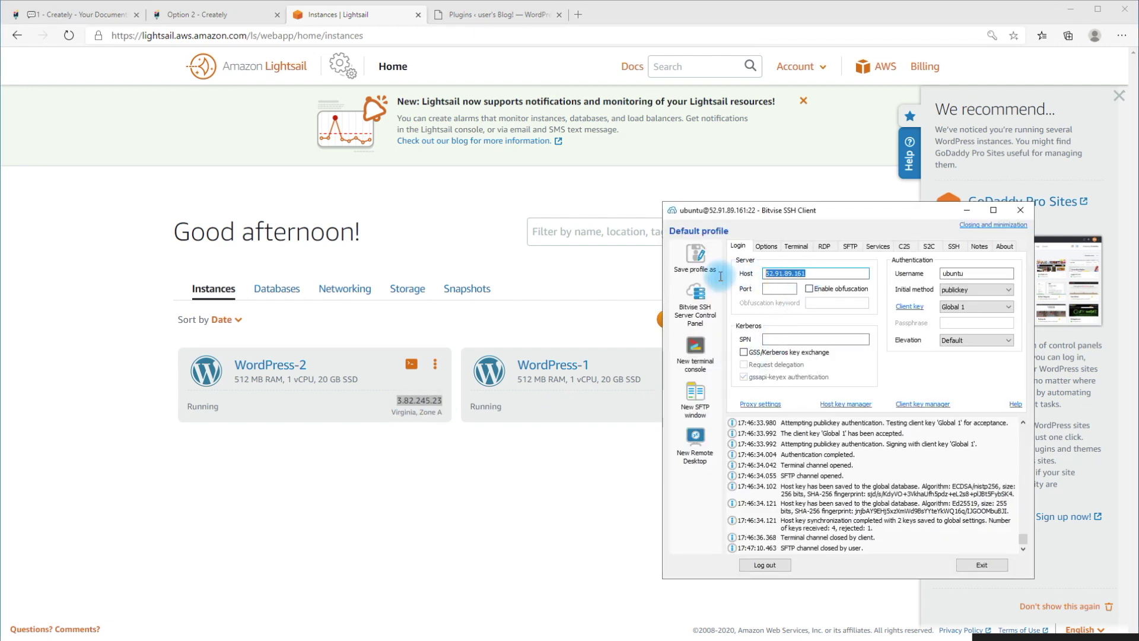
pyautogui.click(773, 564)
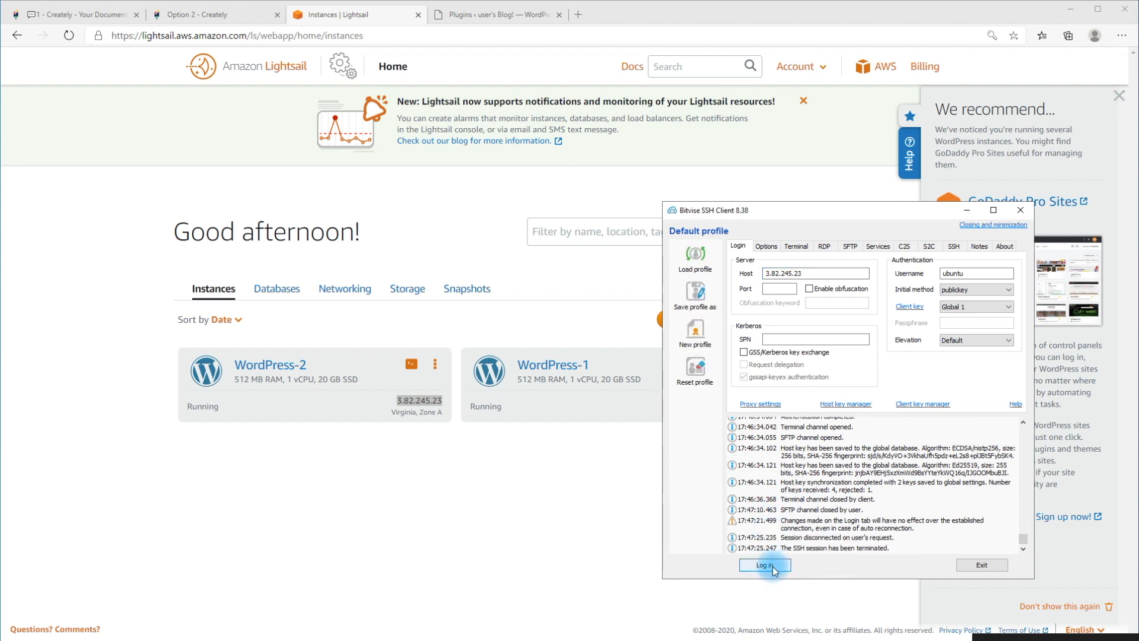
pyautogui.moveTo(805, 274); pyautogui.dragTo(734, 274)
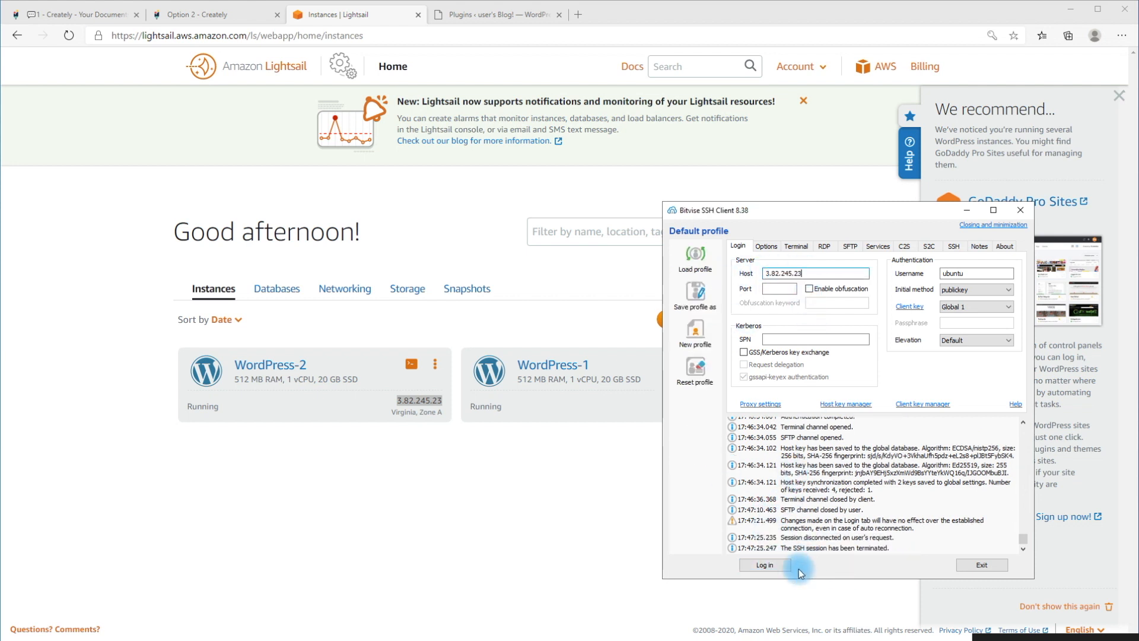
pyautogui.click(775, 565)
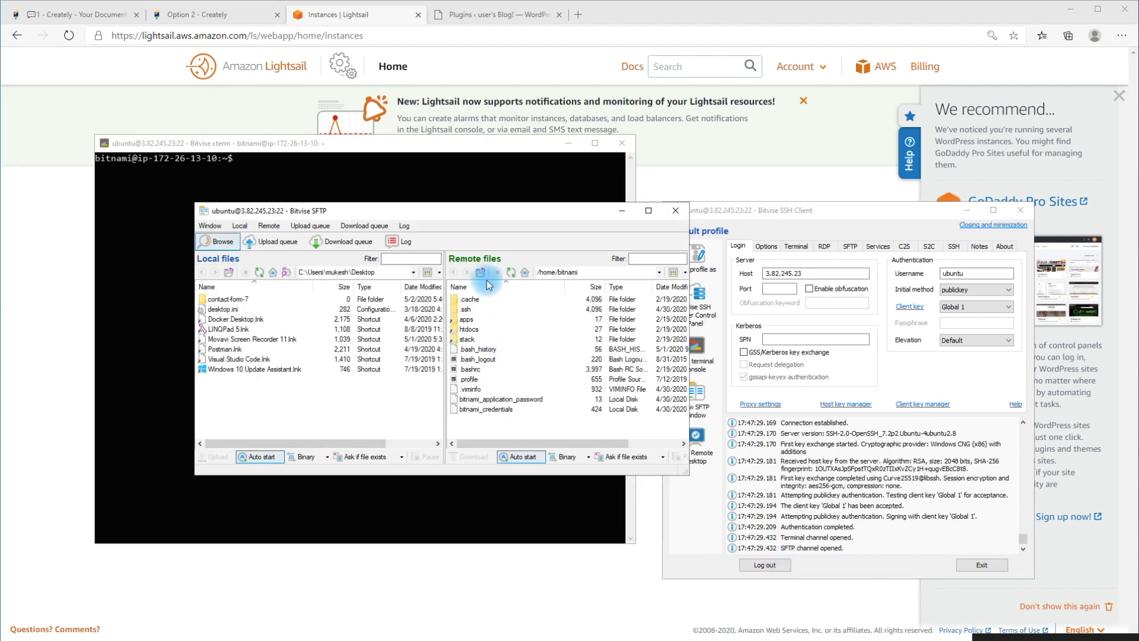
# Step: Browse WordPress-2's remote files to the wp-content plugins folder
pyautogui.click(621, 143)
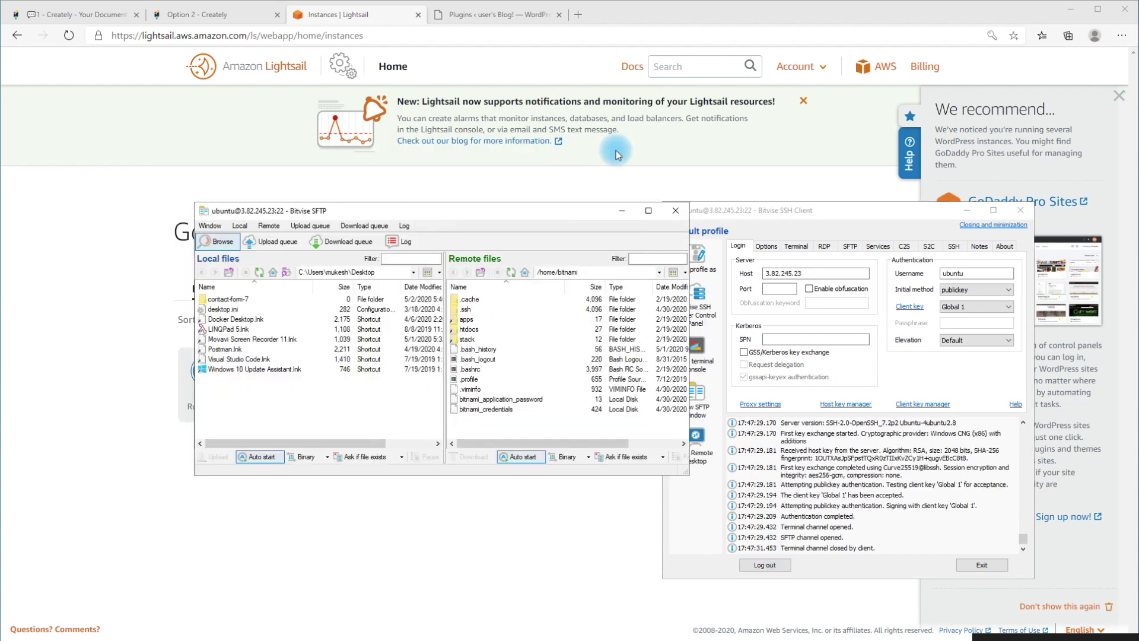
pyautogui.doubleClick(464, 321)
pyautogui.doubleClick(480, 321)
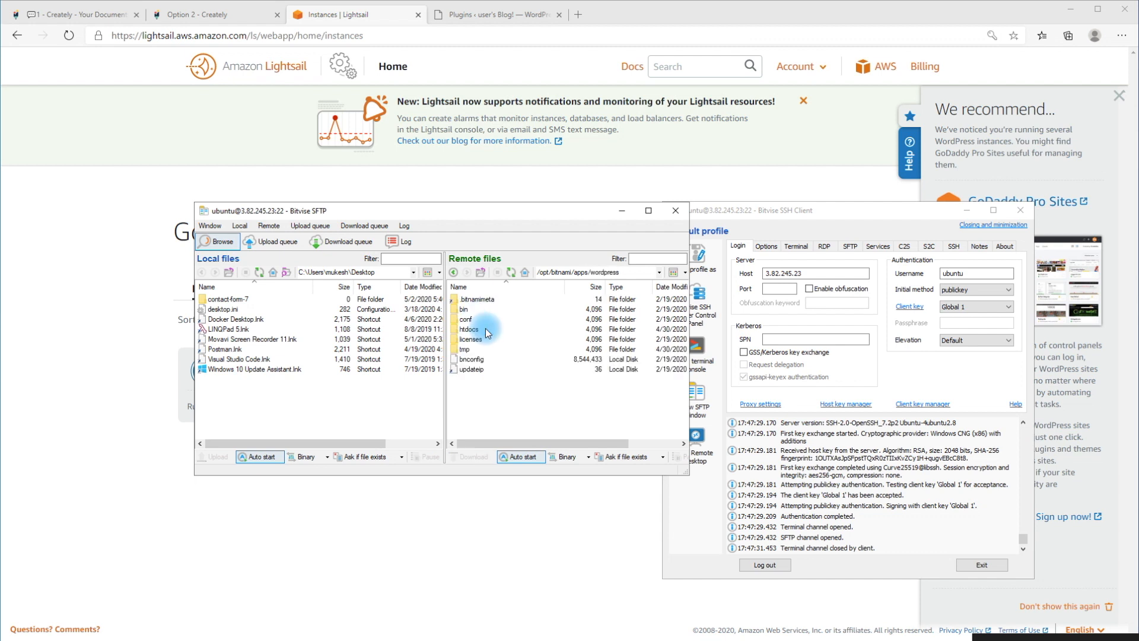
pyautogui.click(475, 331)
pyautogui.doubleClick(475, 331)
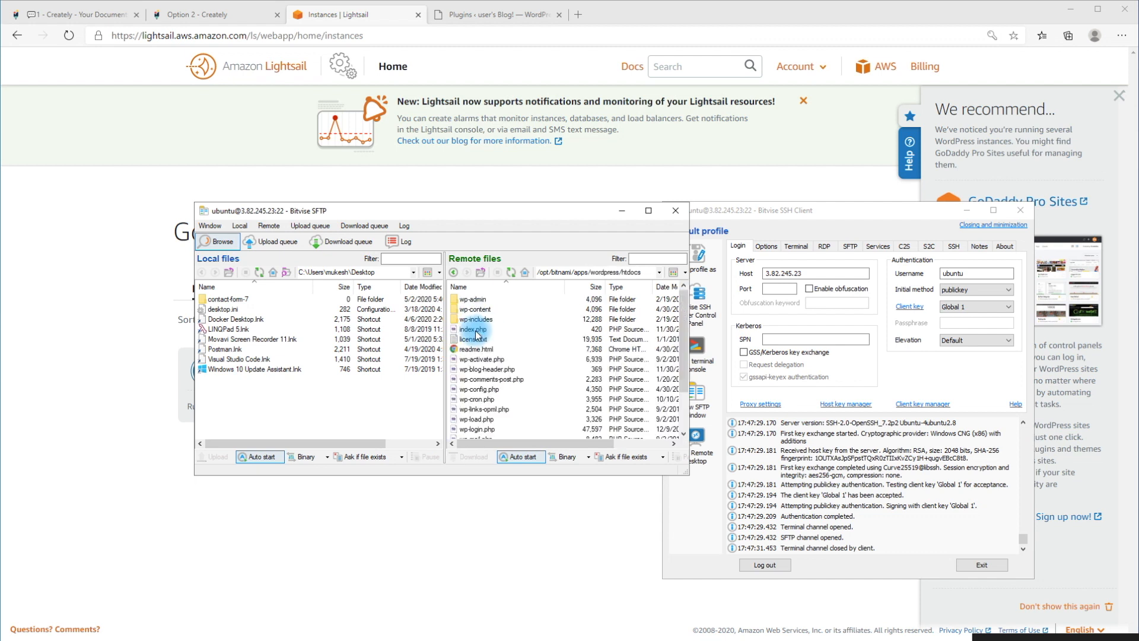
pyautogui.doubleClick(482, 308)
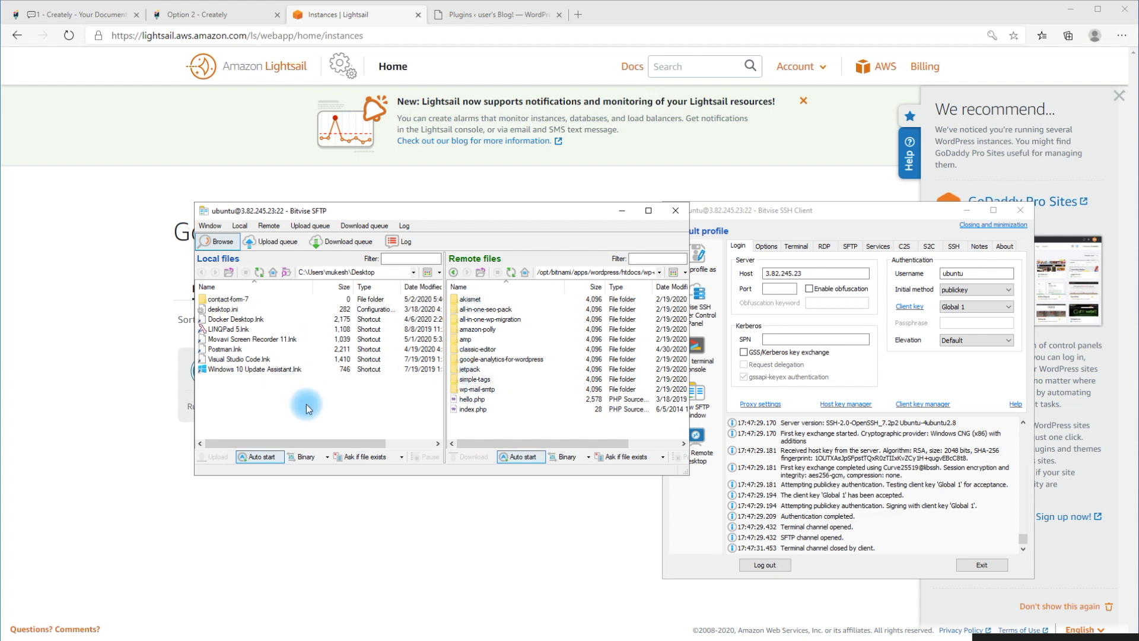
# Step: Upload the local contact-form-7 folder to the server's plugins folder
pyautogui.rightClick(219, 300)
pyautogui.click(244, 308)
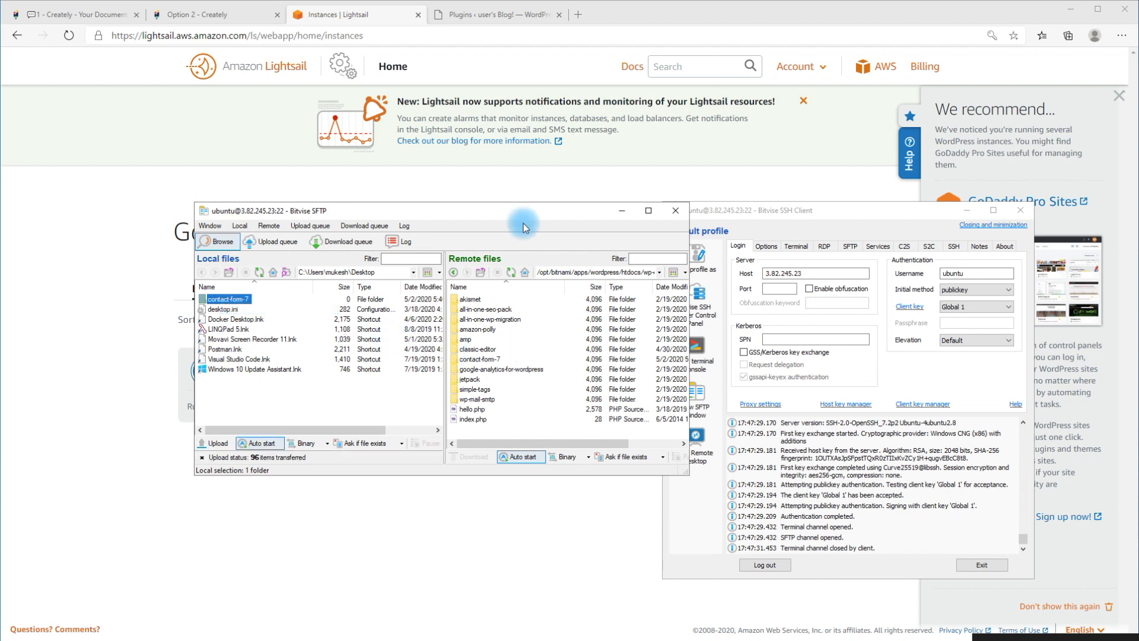
# Step: Point the browser at 3.82.245.23/wp-admin in place of the old site address
pyautogui.click(519, 16)
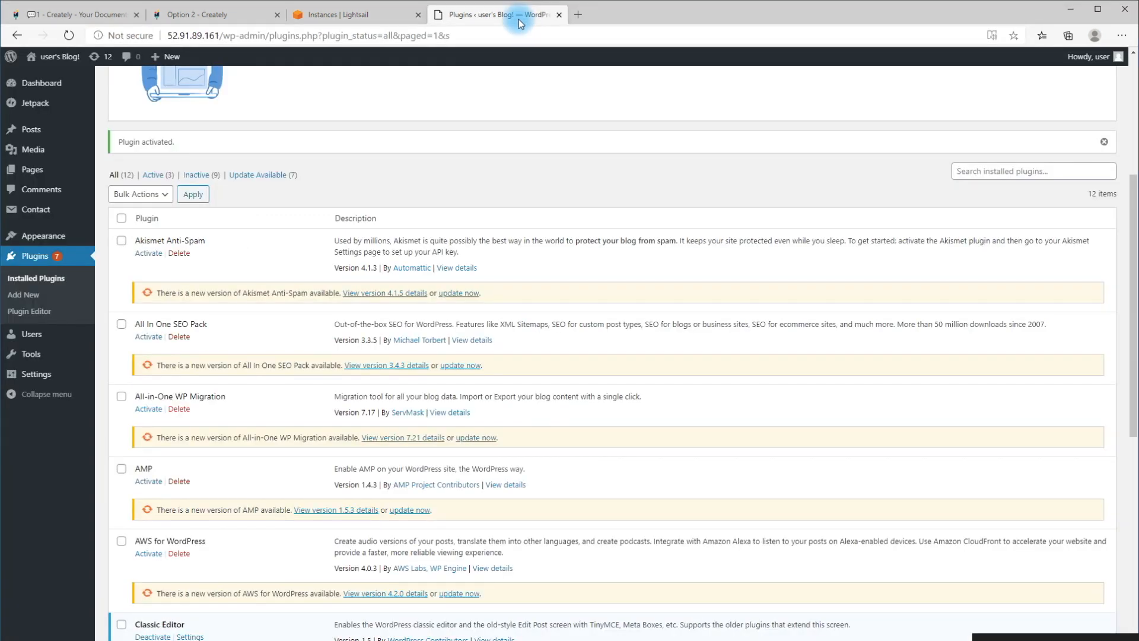
pyautogui.click(375, 16)
pyautogui.click(483, 18)
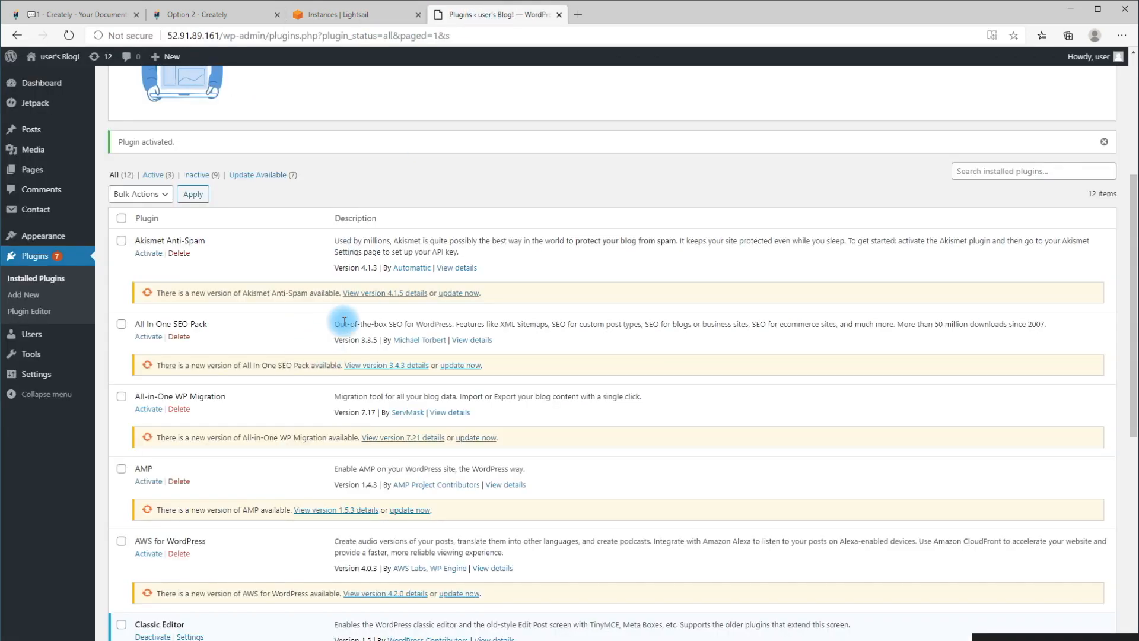
pyautogui.moveTo(438, 35); pyautogui.dragTo(175, 38)
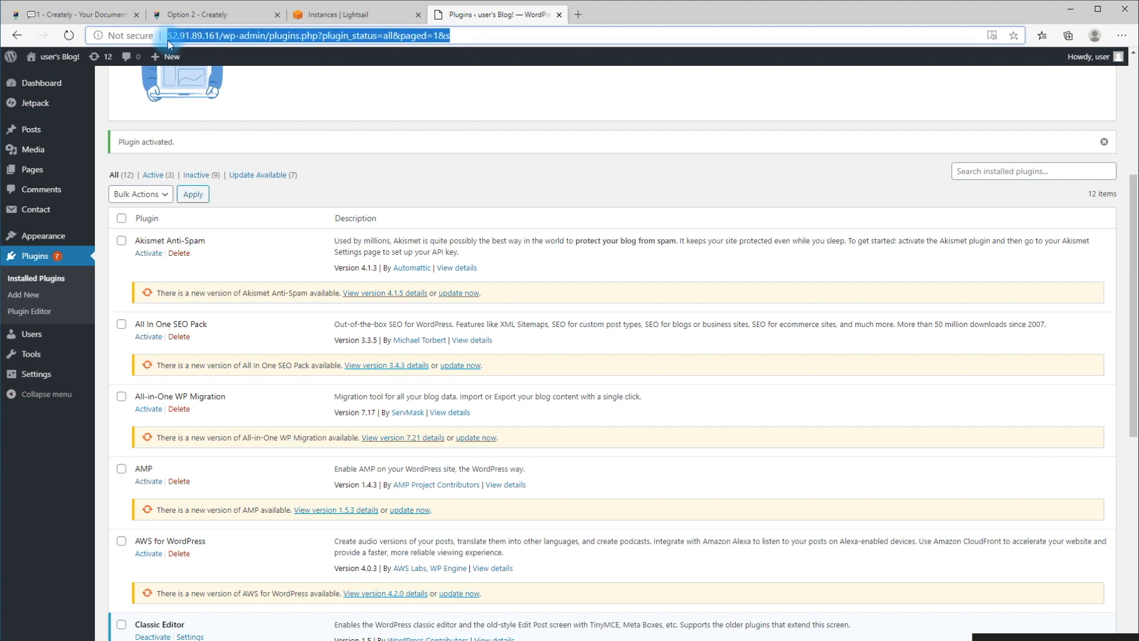
pyautogui.hotkey('ctrl', 'v')
pyautogui.write('/w')
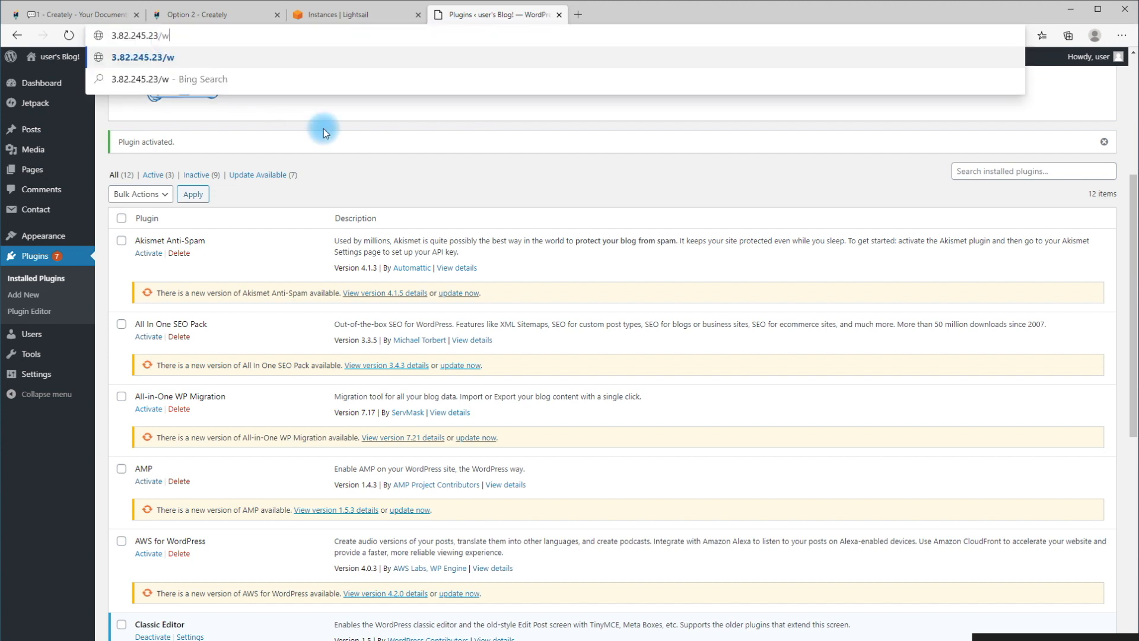
pyautogui.write('p-admin')
pyautogui.press('Return')
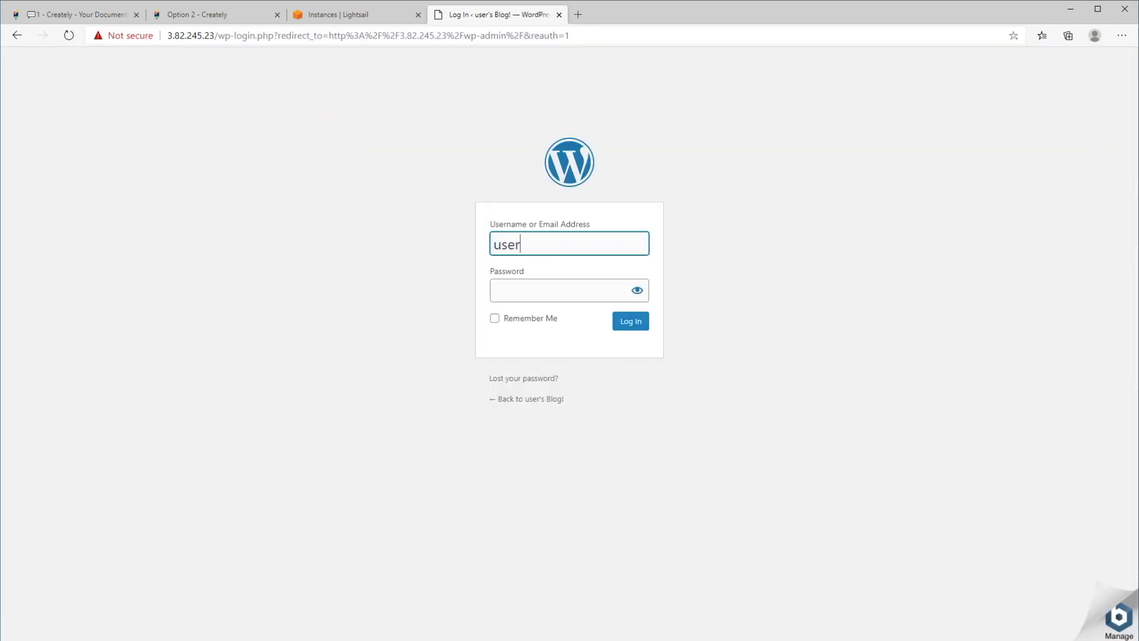
# Step: Sign in to WordPress-2's admin and view its plugins list with Contact Form 7 active
pyautogui.hotkey('alt', 'Tab')
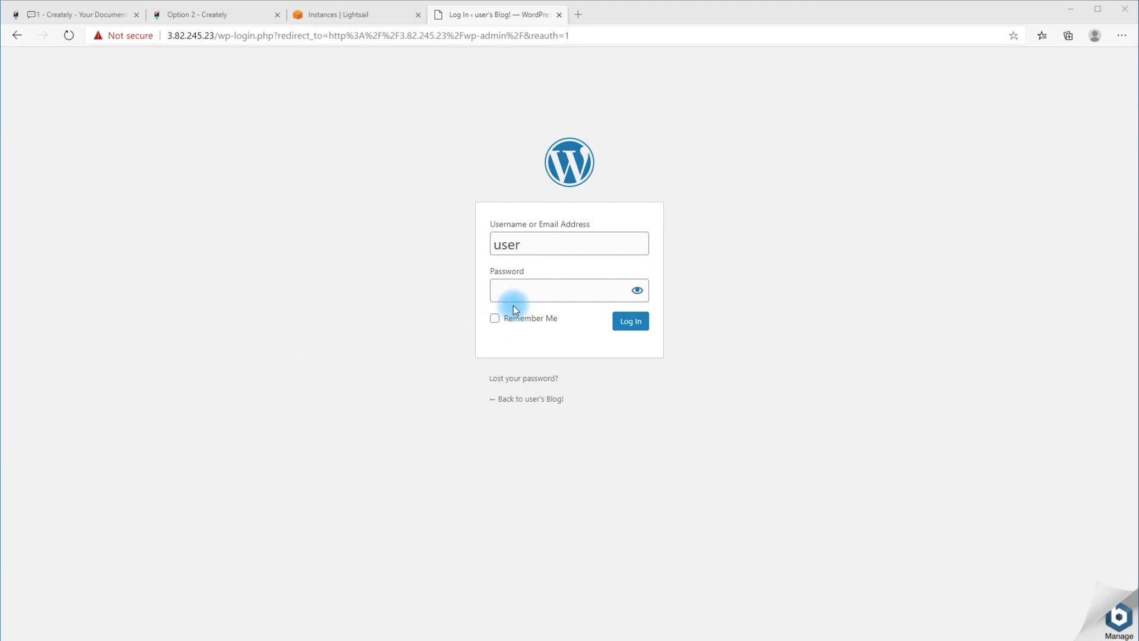
pyautogui.click(515, 296)
pyautogui.hotkey('ctrl', 'v')
pyautogui.click(619, 320)
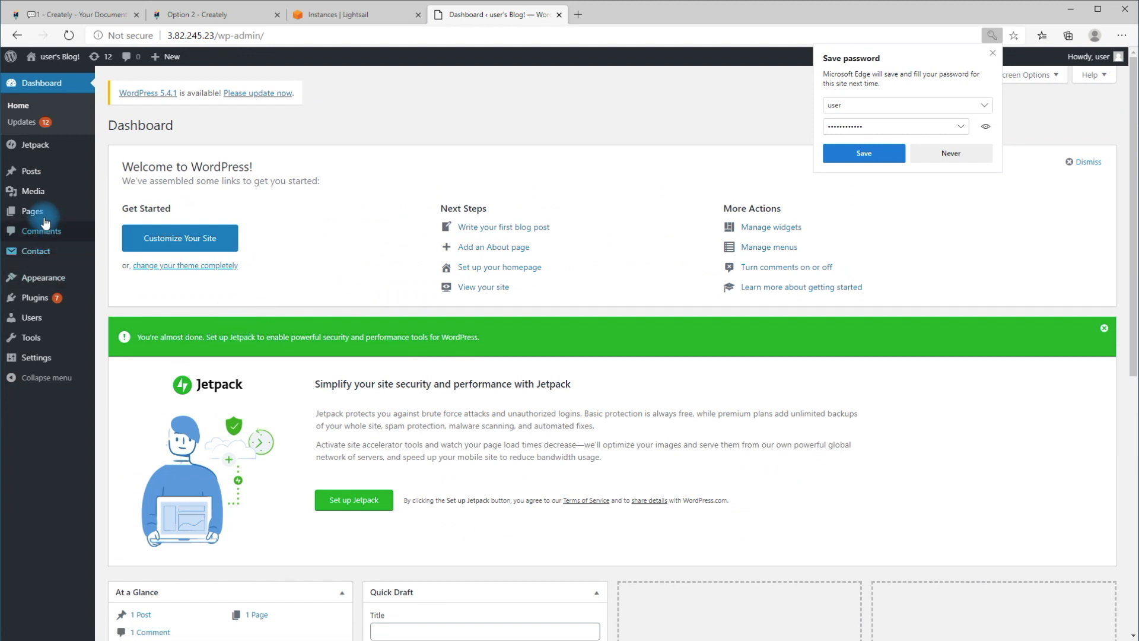
pyautogui.moveTo(31, 317)
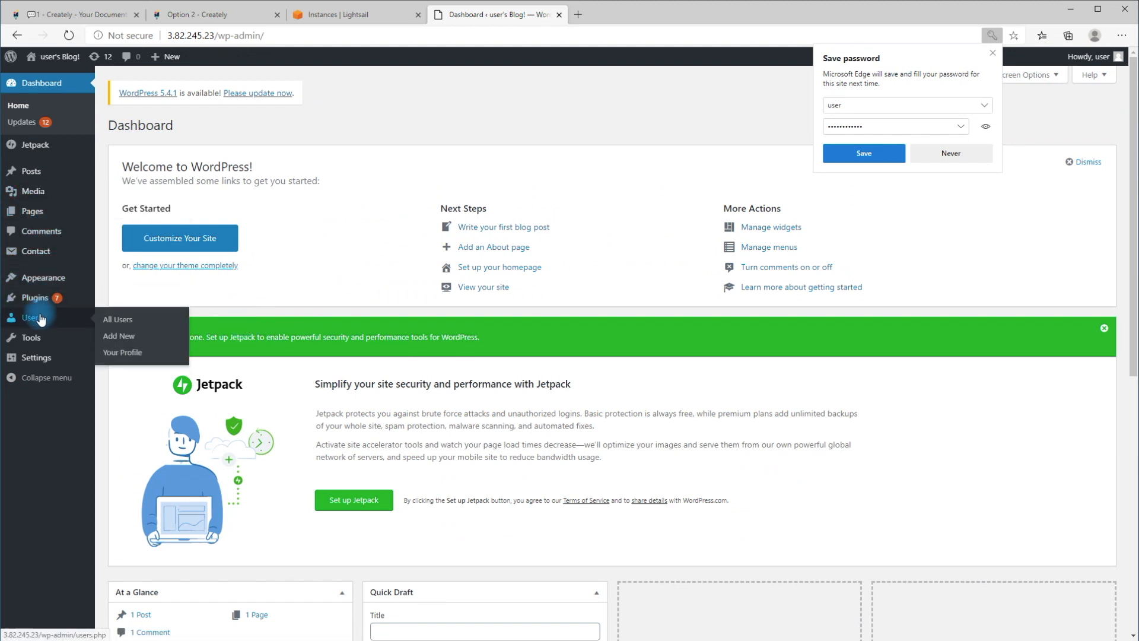
pyautogui.click(43, 298)
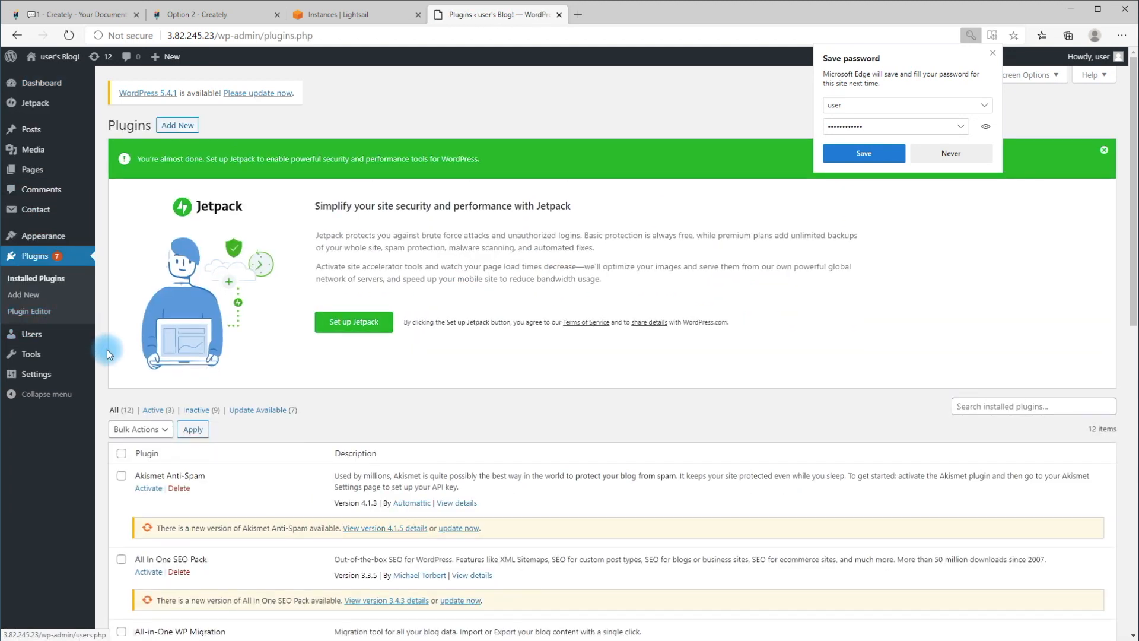
pyautogui.scroll(-5, 107, 350)
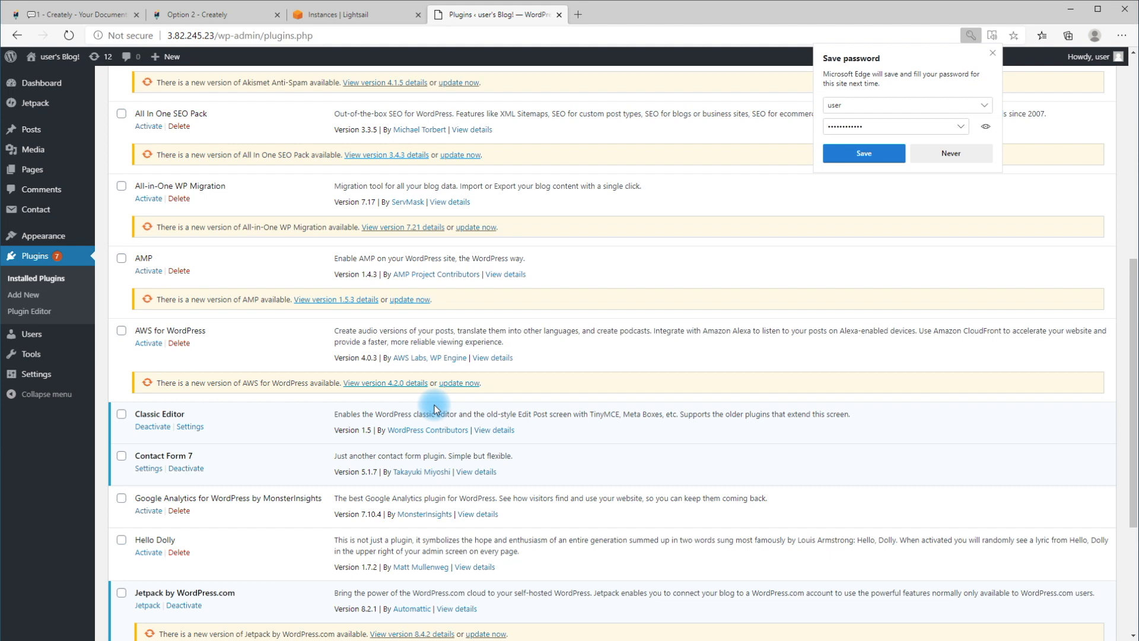
pyautogui.click(378, 19)
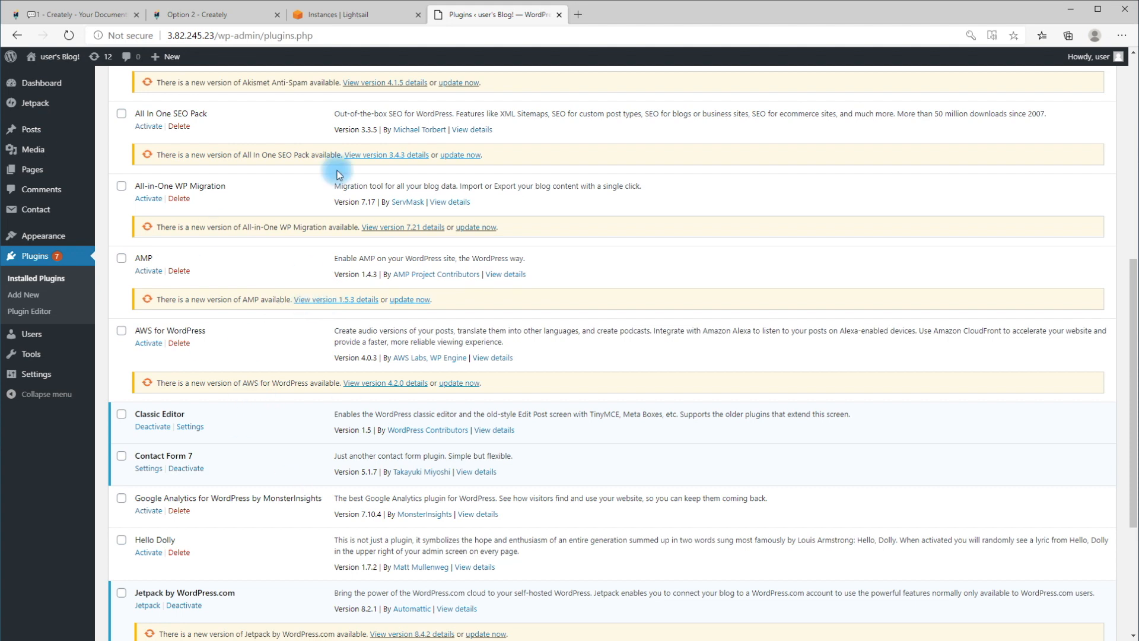
# Step: Detach WordPress-2 from LoadBalancer-1, leaving WordPress-1 as its only target
pyautogui.click(339, 22)
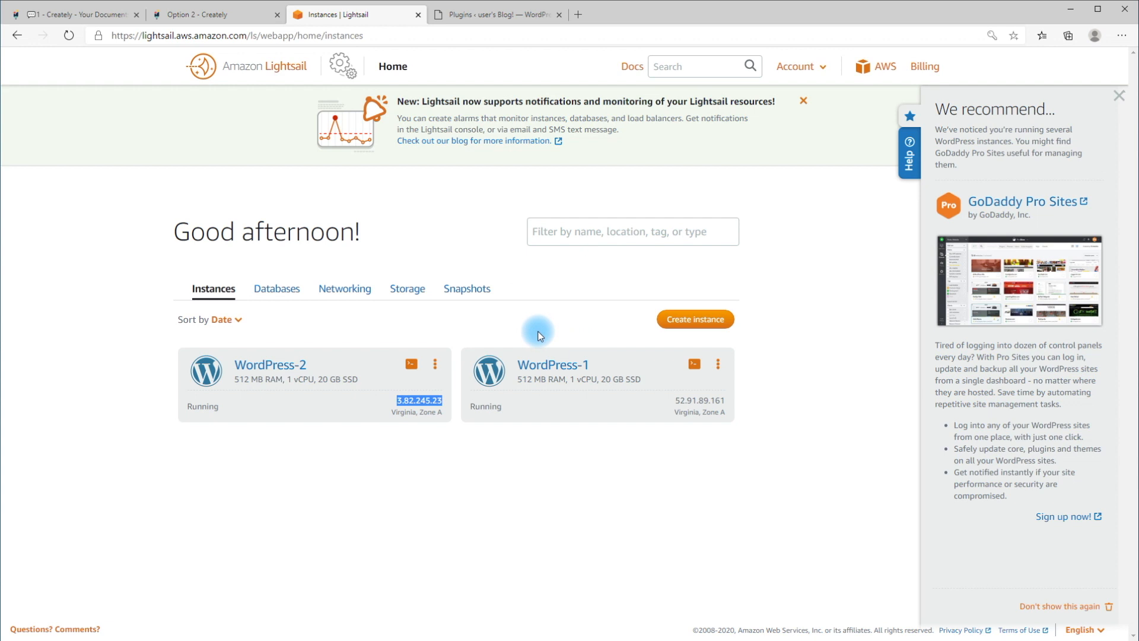
pyautogui.click(344, 288)
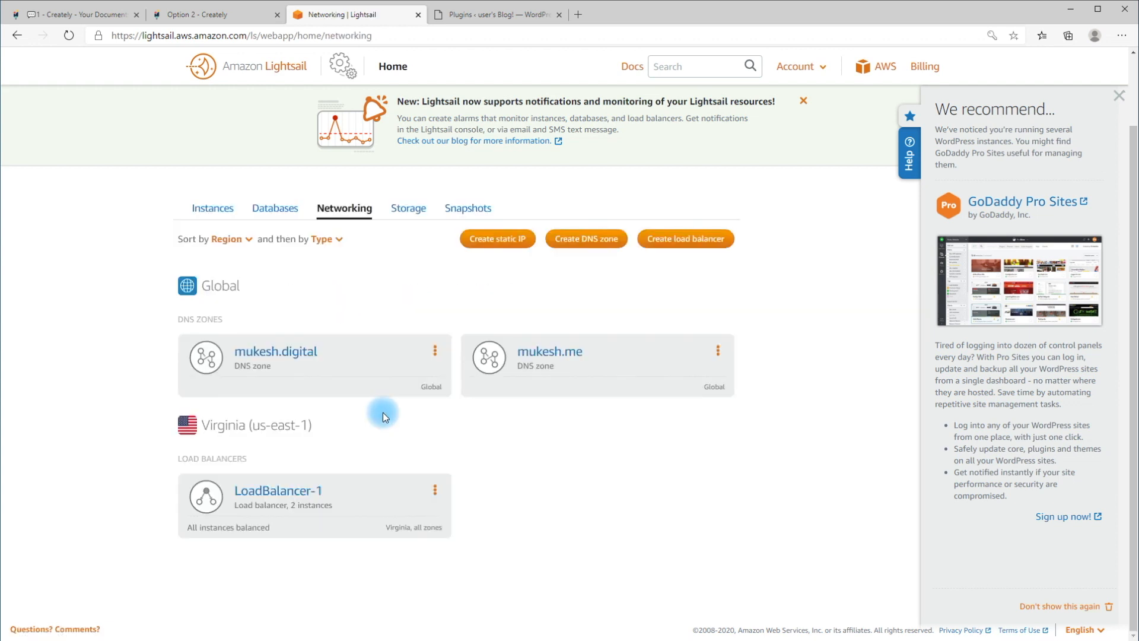
pyautogui.click(303, 491)
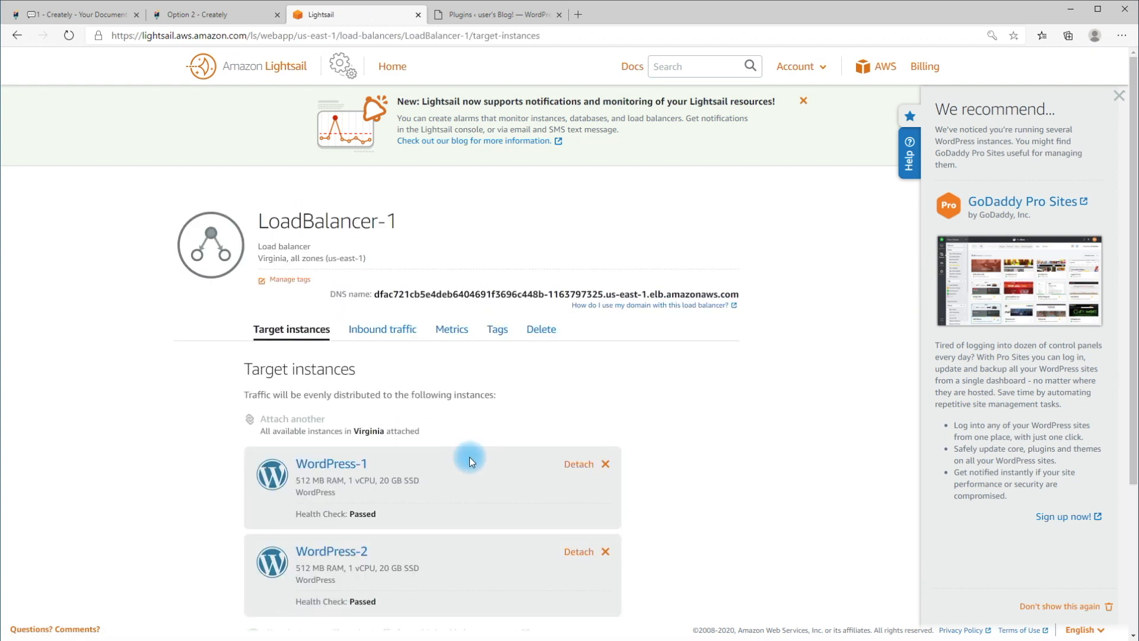
pyautogui.scroll(-3, 505, 352)
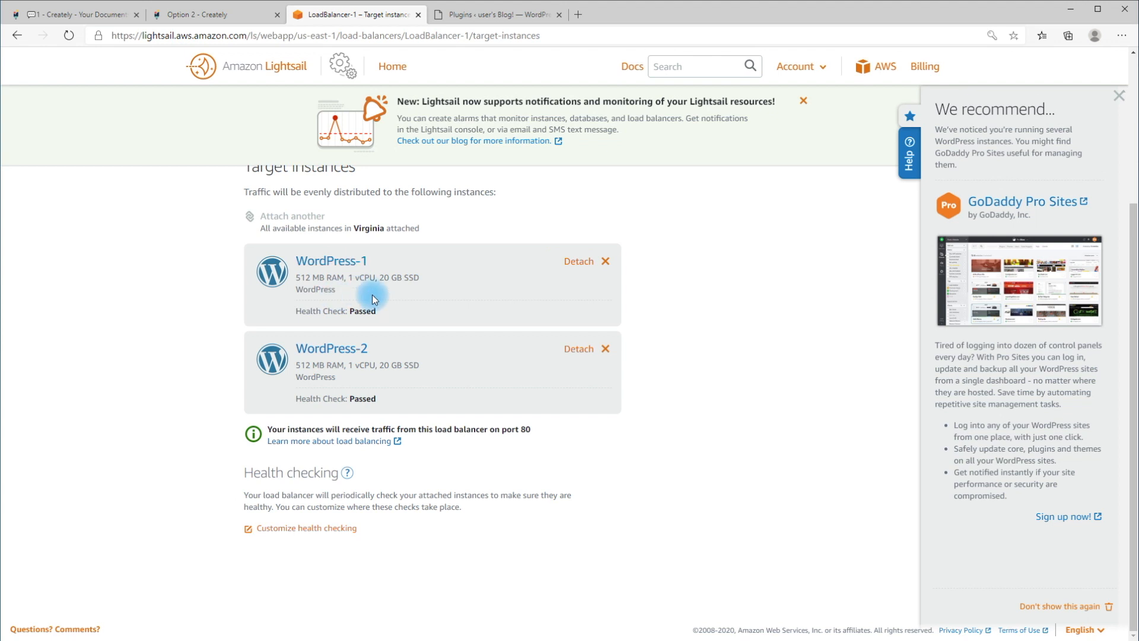
pyautogui.click(578, 350)
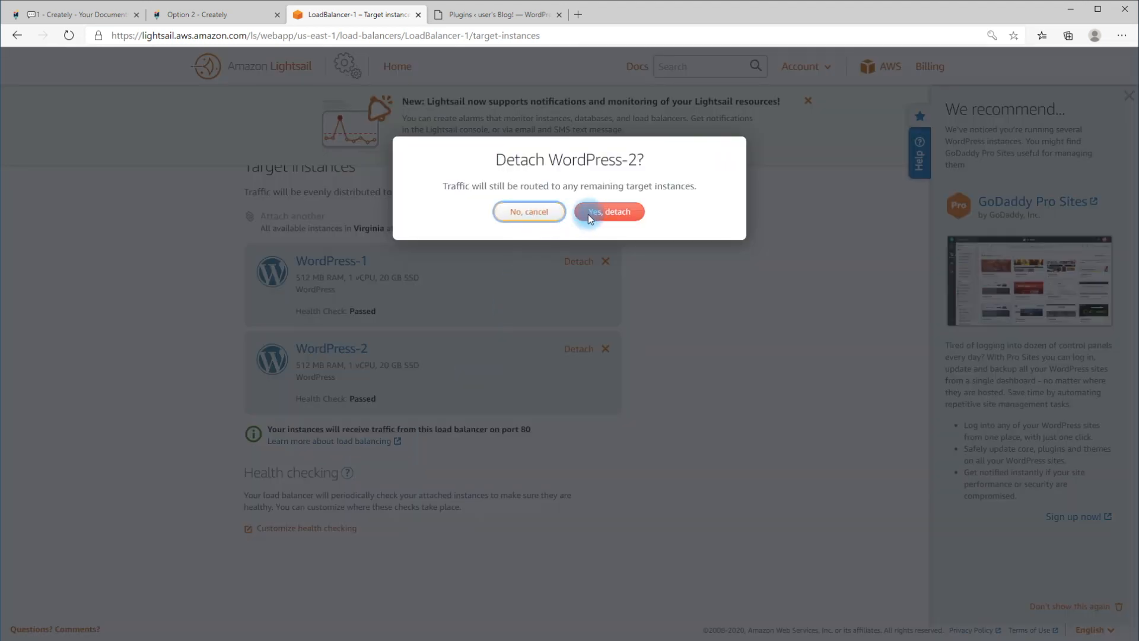
pyautogui.click(610, 212)
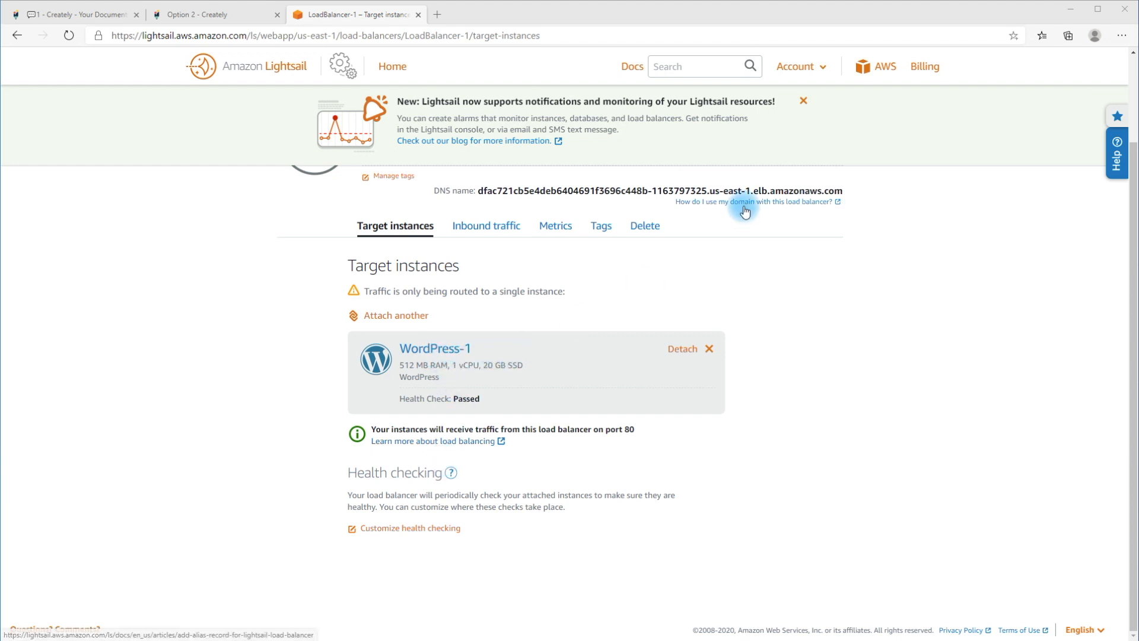
# Step: Select LoadBalancer-1's full DNS name for copying
pyautogui.tripleClick(848, 191)
pyautogui.hotkey('ctrl', 'c')
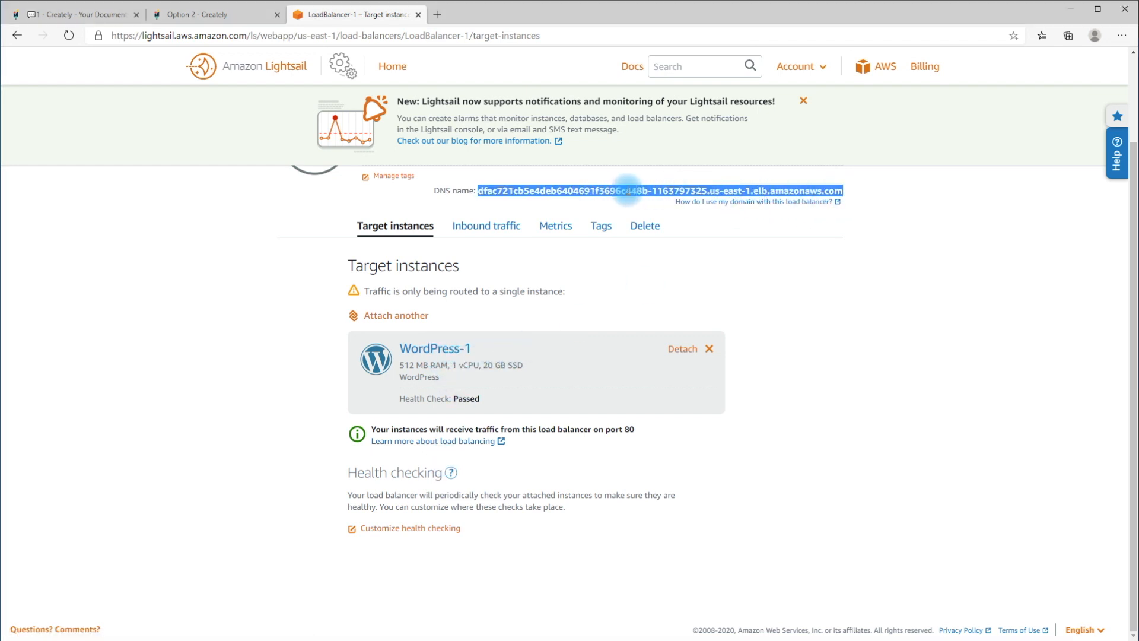
pyautogui.moveTo(628, 191); pyautogui.dragTo(626, 191)
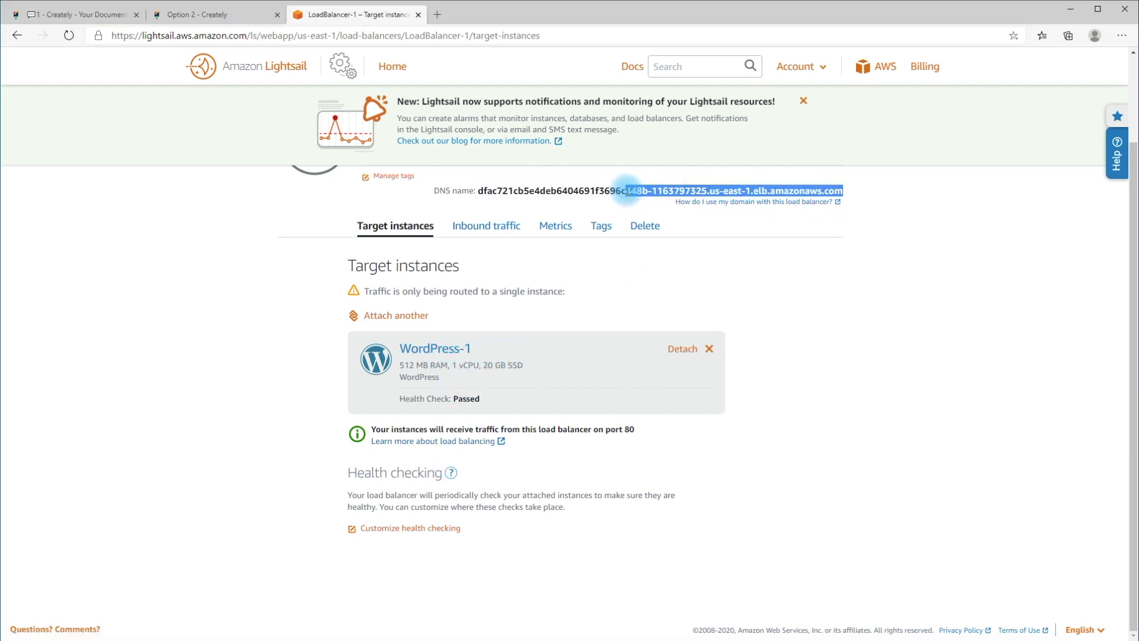
pyautogui.tripleClick(480, 191)
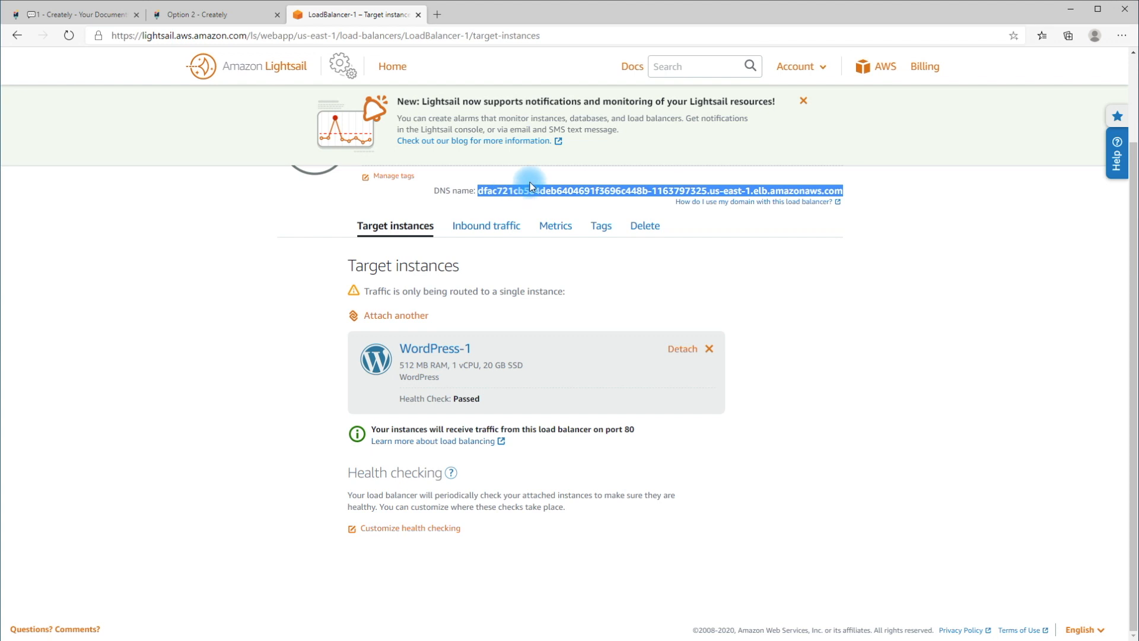
# Step: Load the blog at the load balancer's DNS address and go to its /wp-admin login page
pyautogui.click(438, 17)
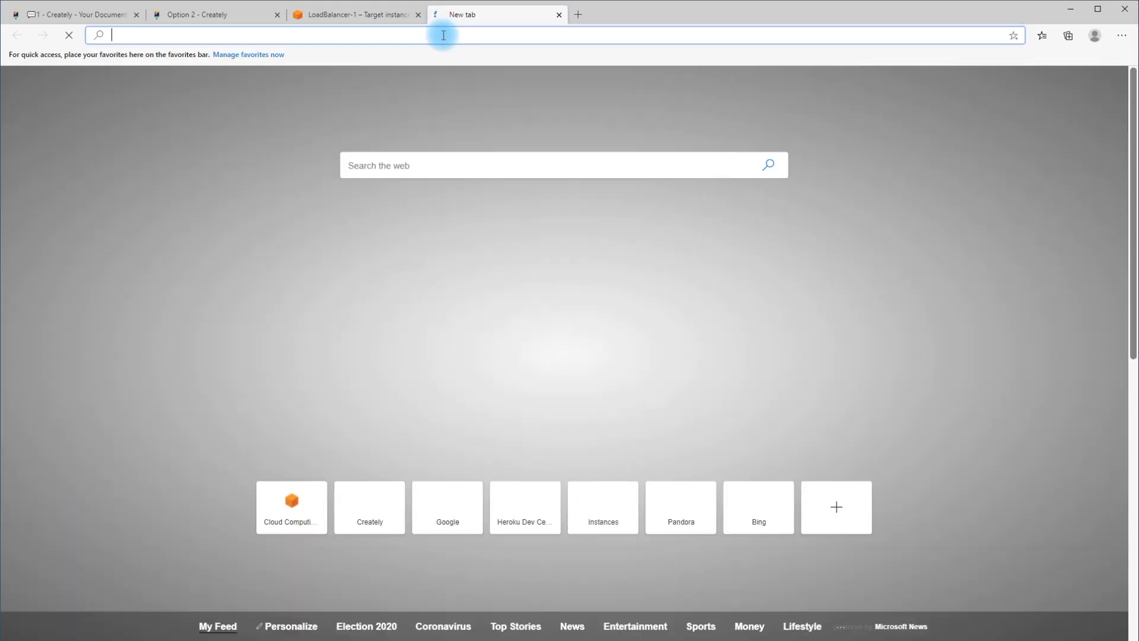
pyautogui.hotkey('ctrl', 'v')
pyautogui.press('Return')
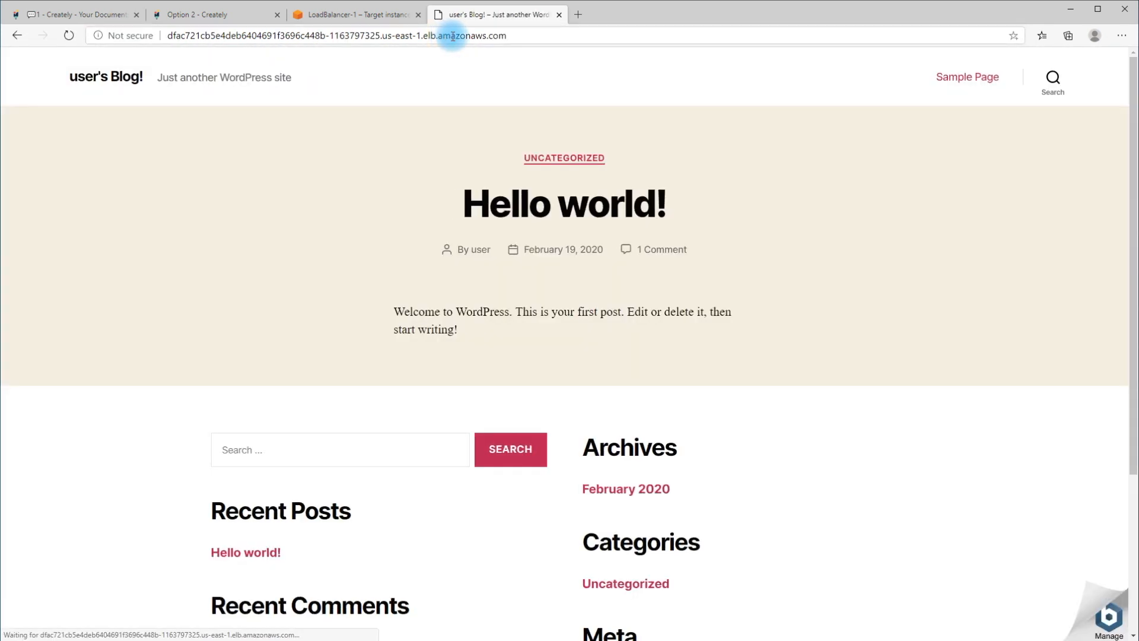
pyautogui.click(552, 35)
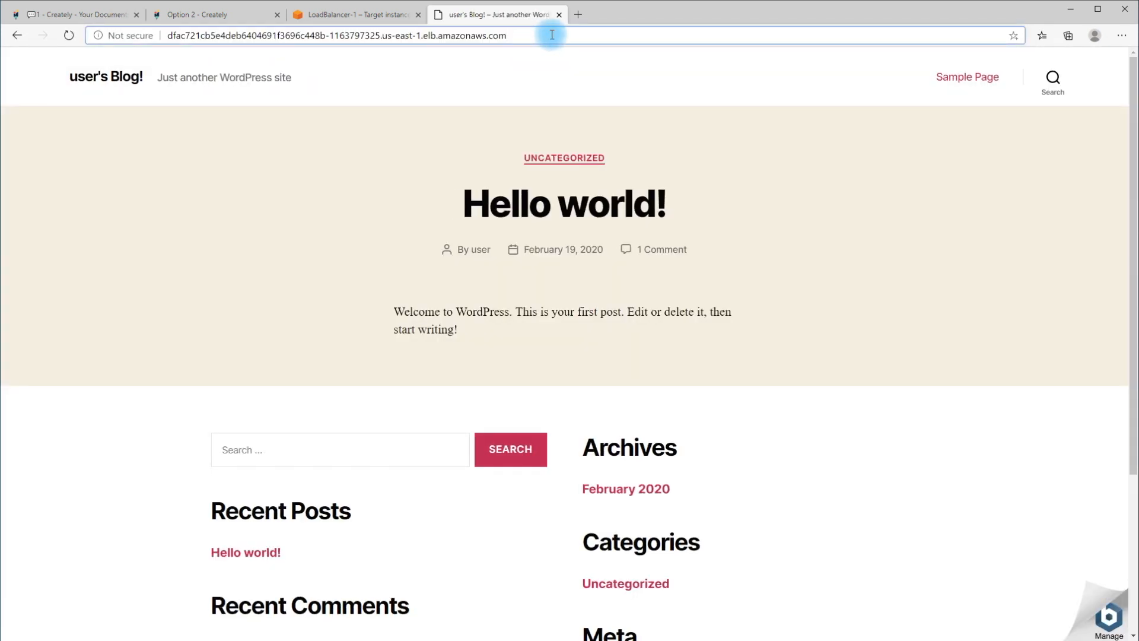
pyautogui.write('/wp-admin')
pyautogui.press('Return')
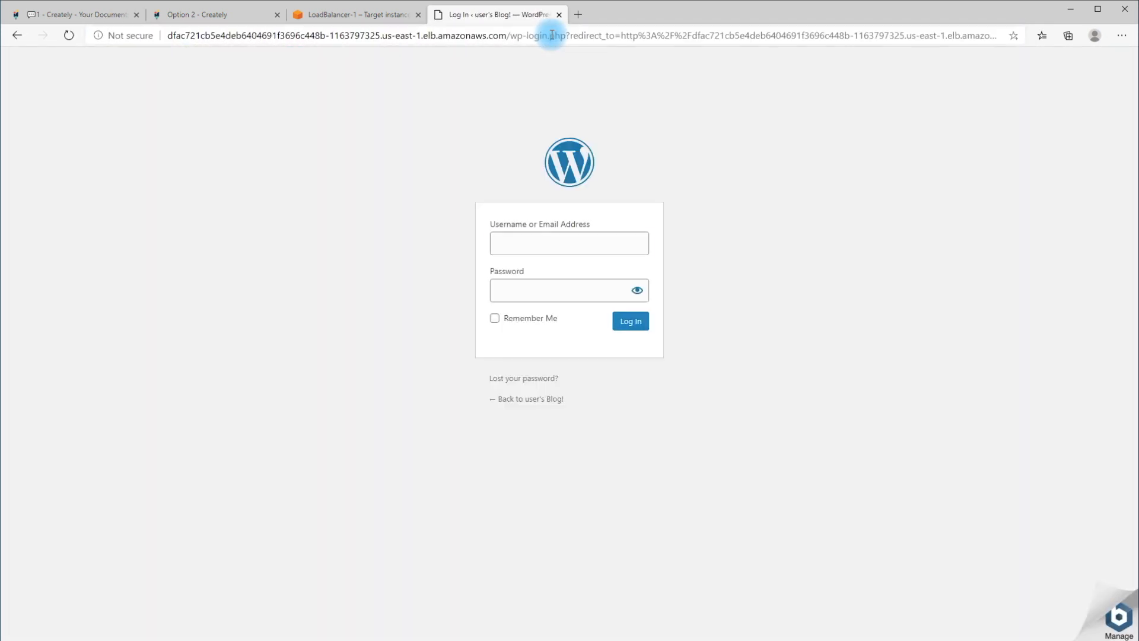
pyautogui.write('user')
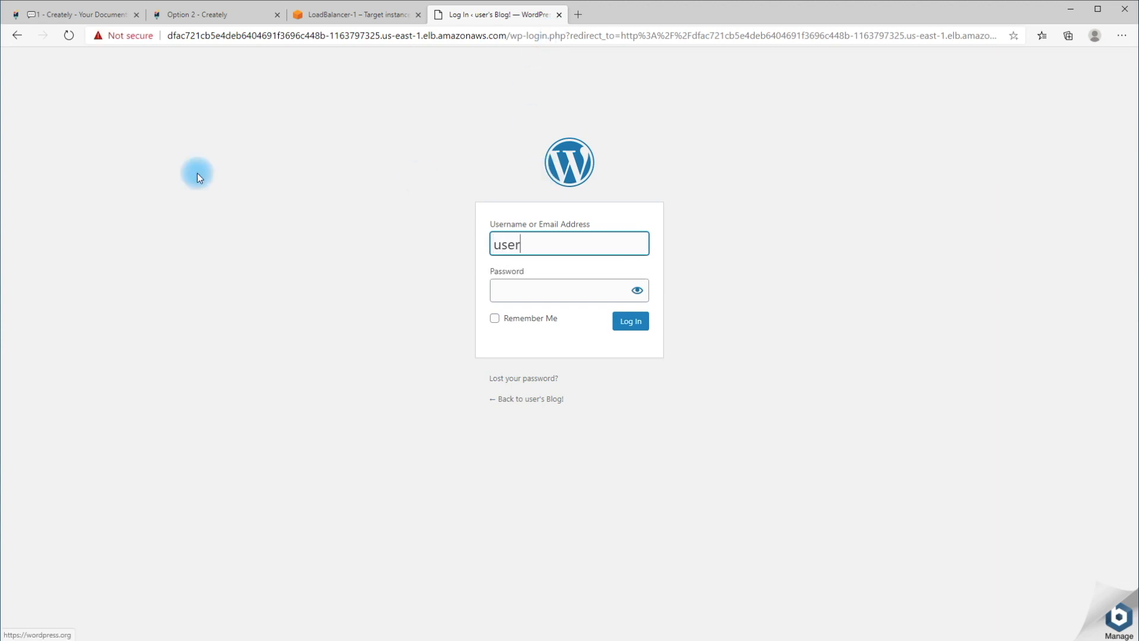
# Step: Sign in to the WordPress admin area with the pasted password, declining to save it
pyautogui.click(582, 294)
pyautogui.hotkey('ctrl', 'v')
pyautogui.click(632, 322)
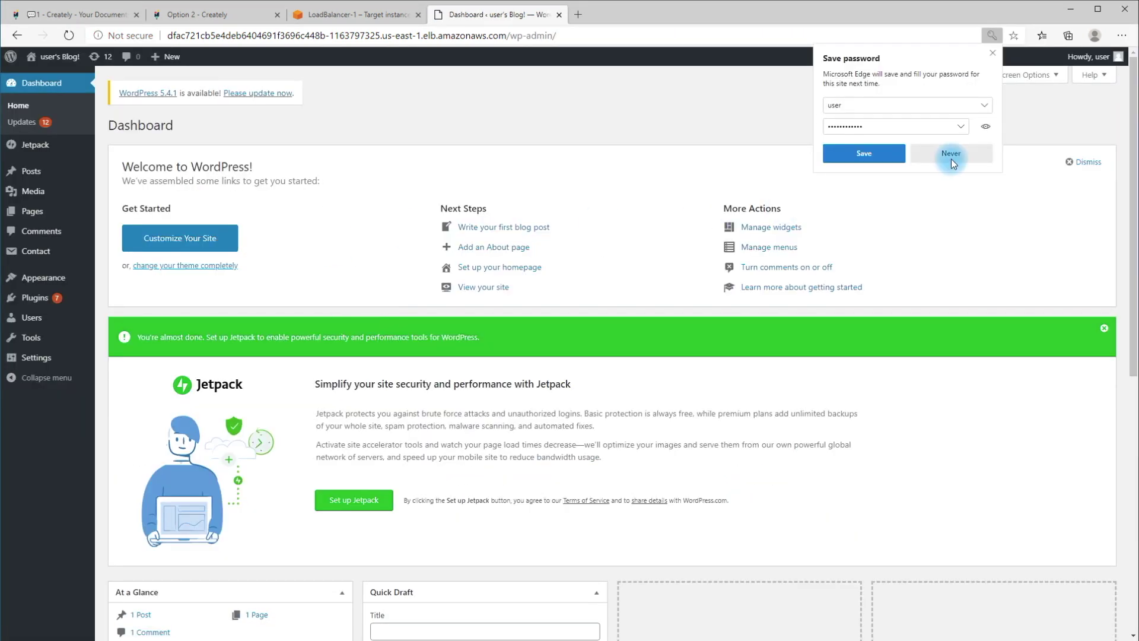
pyautogui.click(951, 154)
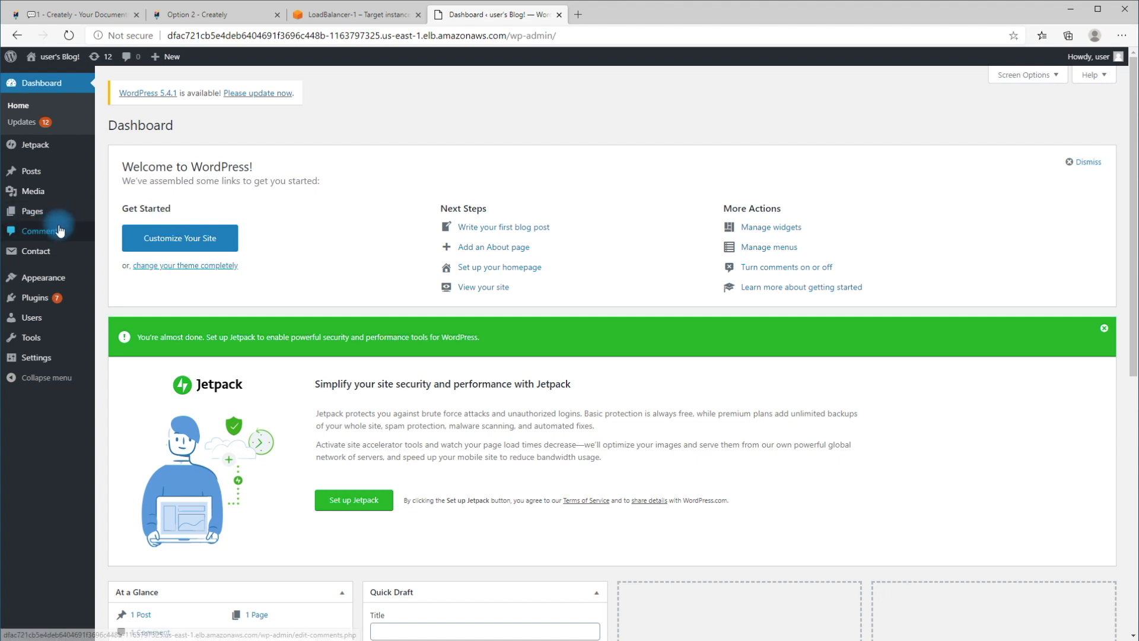
# Step: Reach the Add Plugins page from the installed plugins list, dismissing the Jetpack banner
pyautogui.click(38, 300)
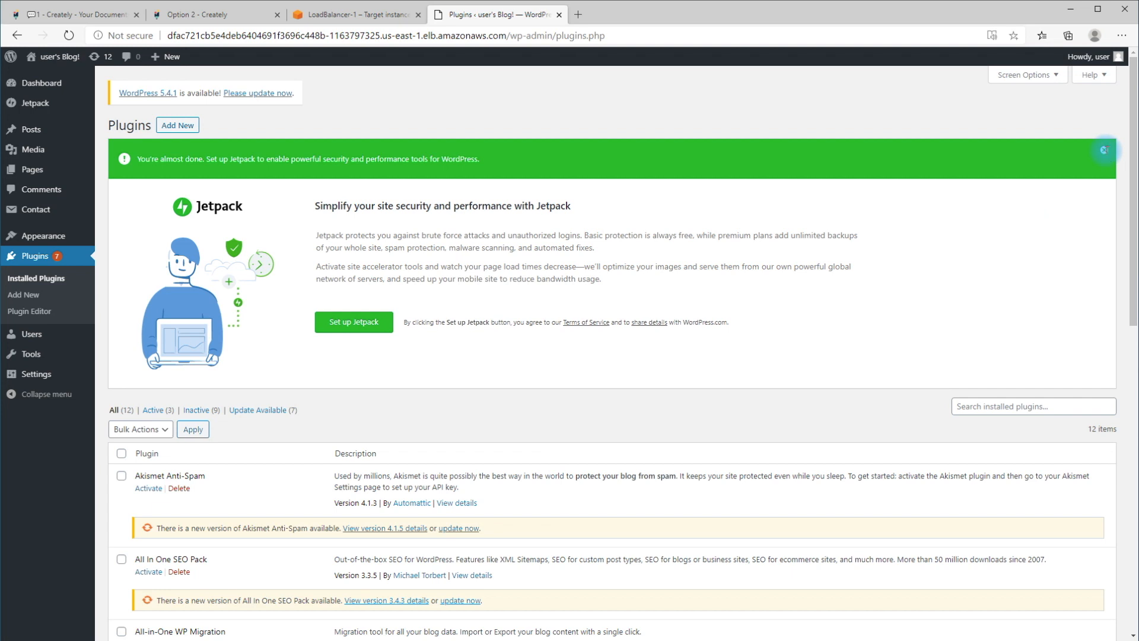
pyautogui.click(1104, 151)
pyautogui.click(1000, 145)
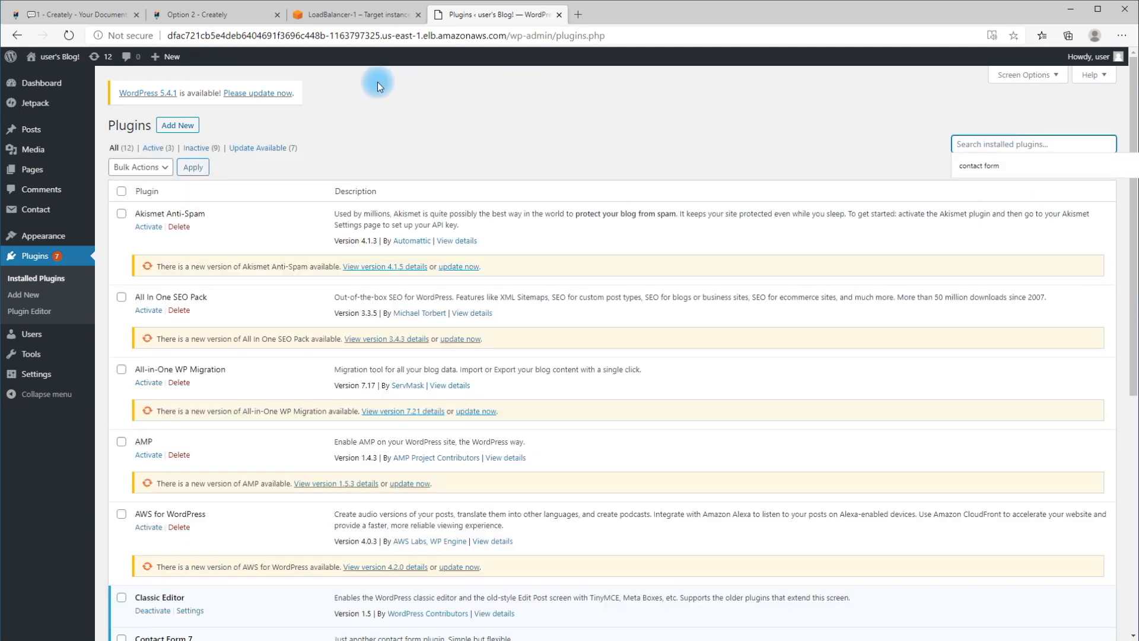
pyautogui.click(175, 125)
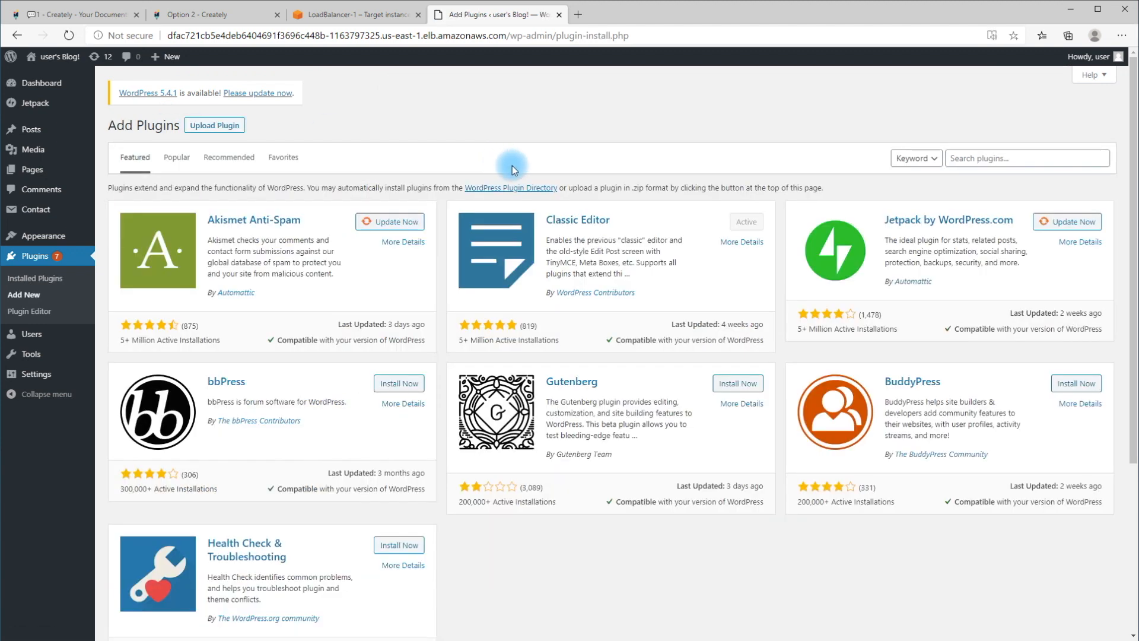
# Step: Search for 'woo', install and activate WooCommerce, and close the browser's security notice
pyautogui.click(977, 161)
pyautogui.write('wo')
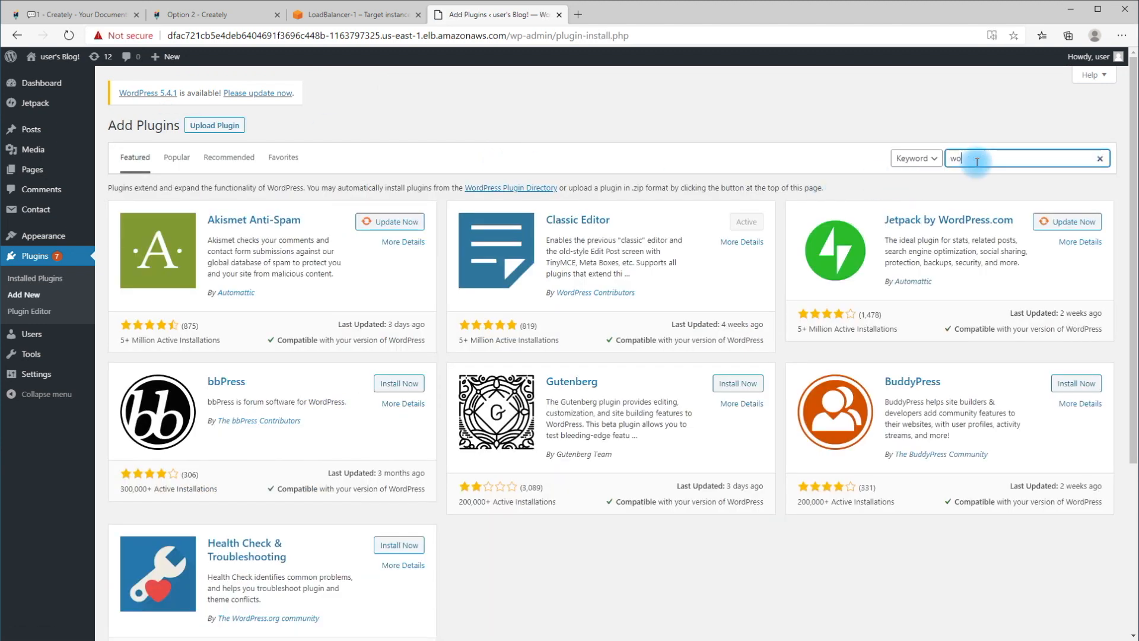
pyautogui.write('o')
pyautogui.write('c')
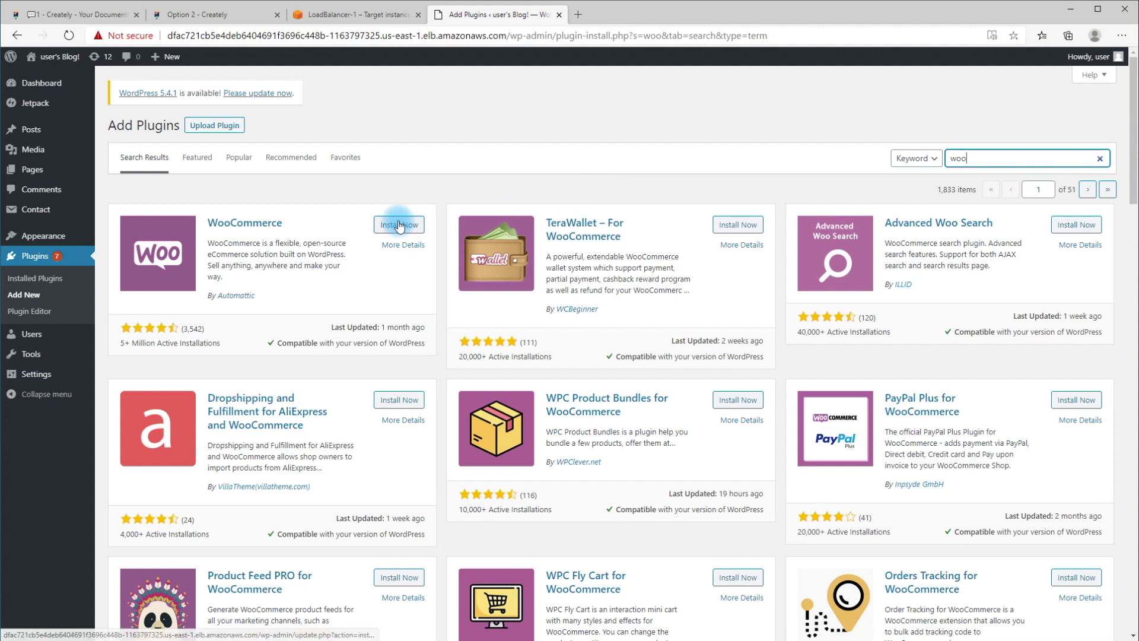
pyautogui.click(399, 225)
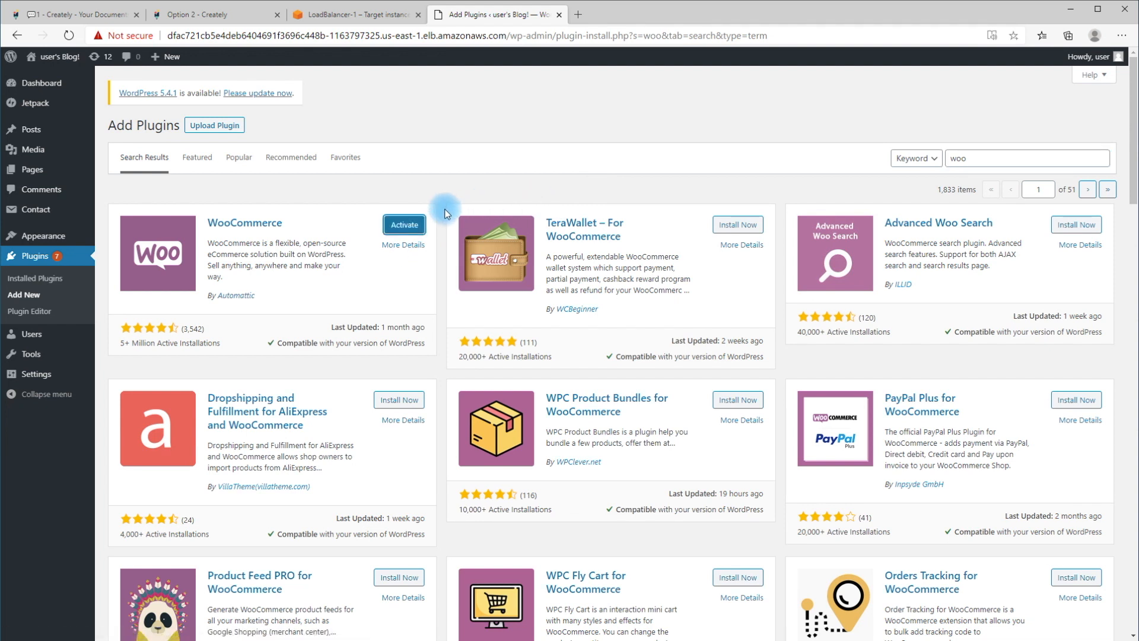
pyautogui.click(404, 225)
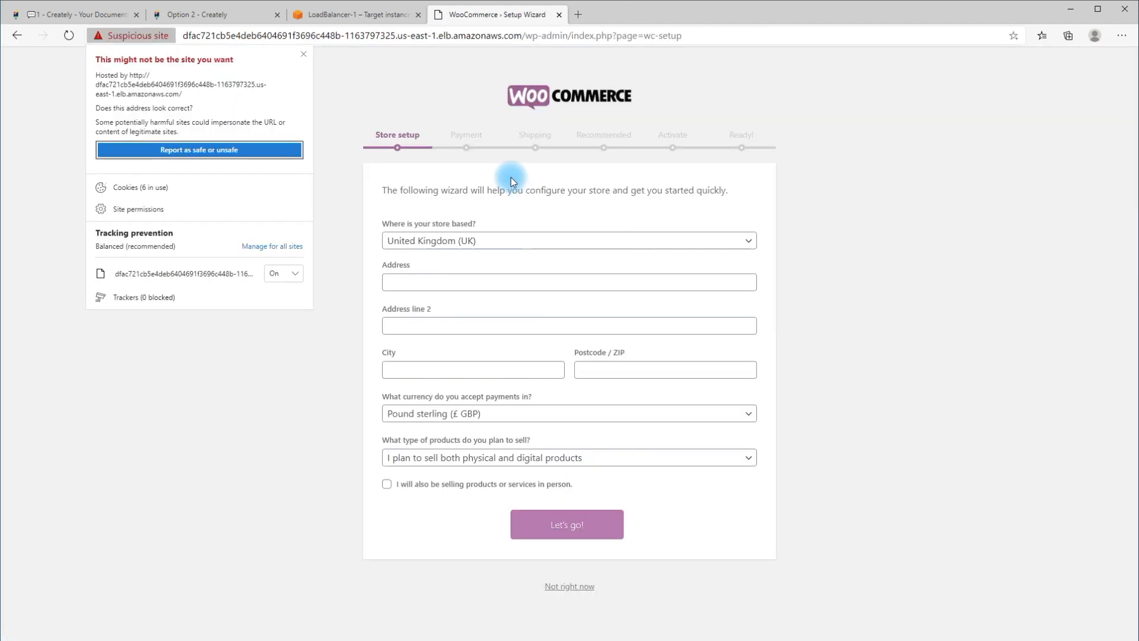
pyautogui.click(298, 54)
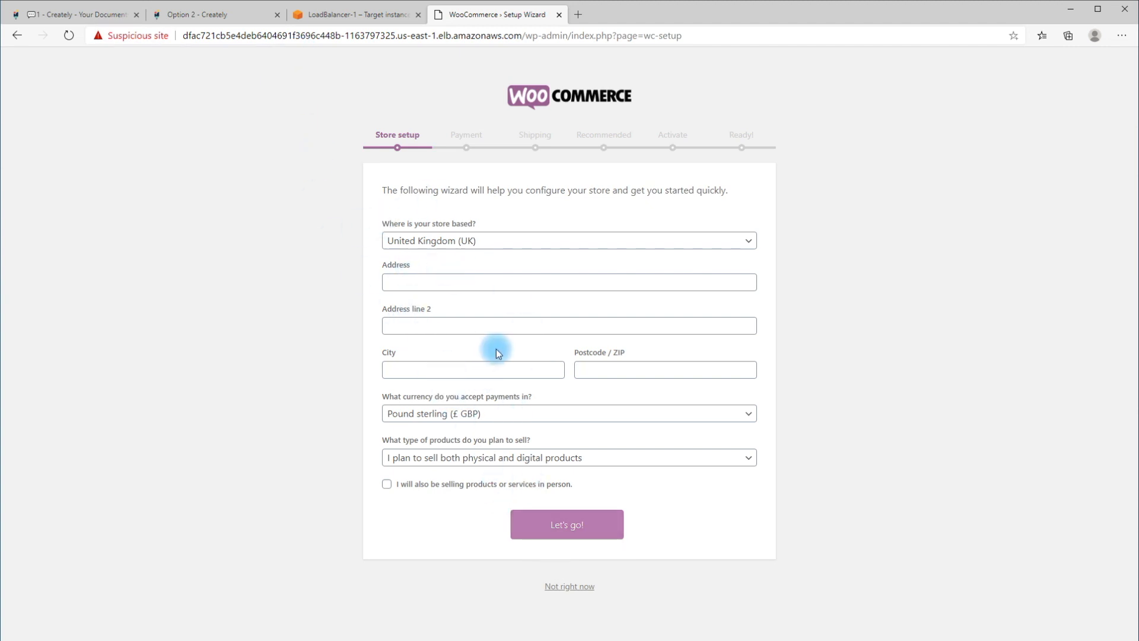
# Step: Submit the store location step and return from the wizard to the WordPress dashboard
pyautogui.click(562, 513)
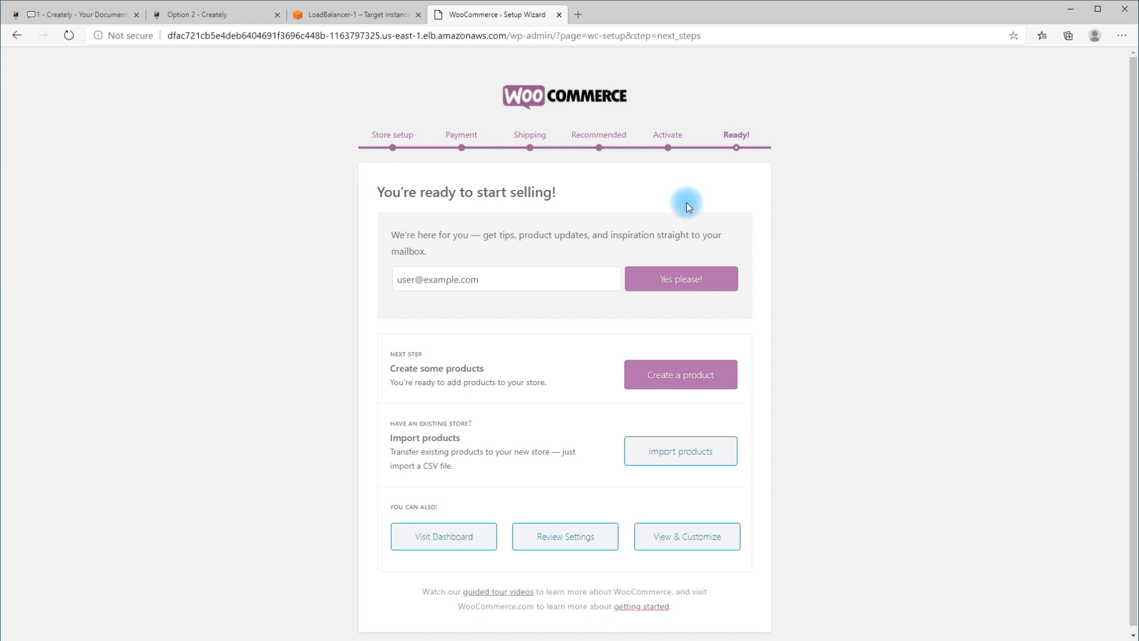
pyautogui.click(466, 532)
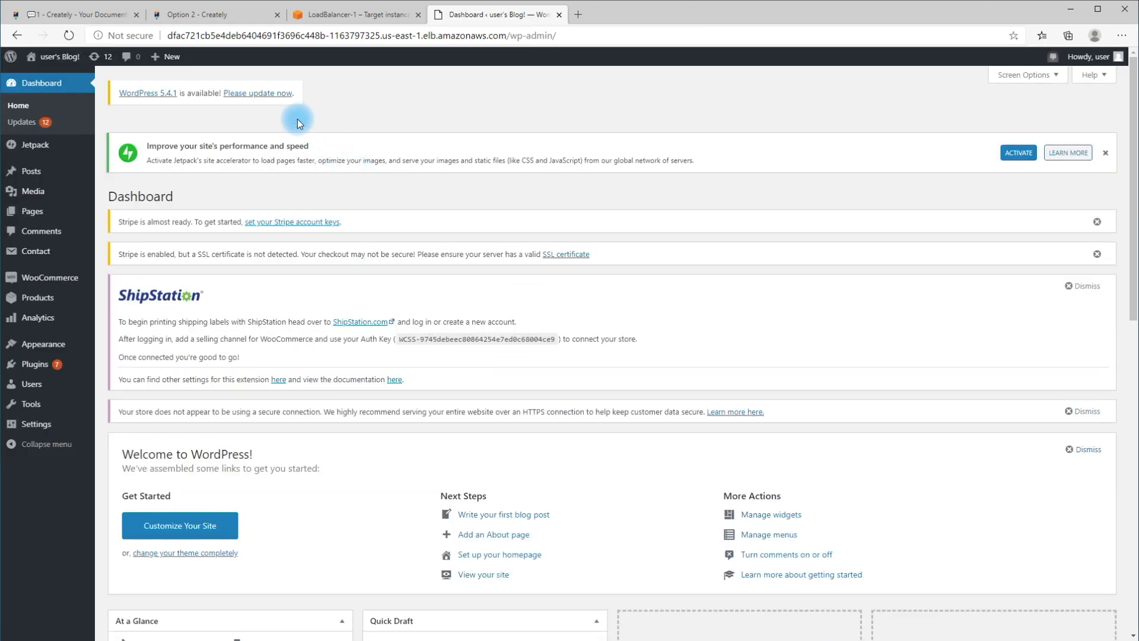
# Step: Start the WordPress 5.4.1 core update, then return to the LoadBalancer-1 console tab
pyautogui.click(271, 98)
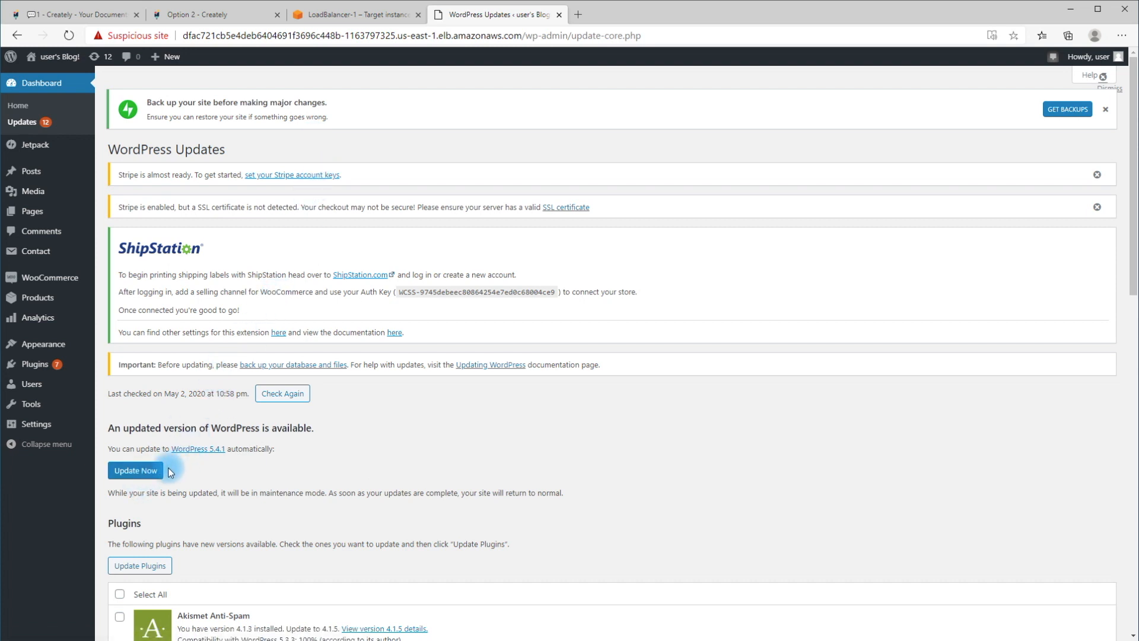
pyautogui.click(151, 471)
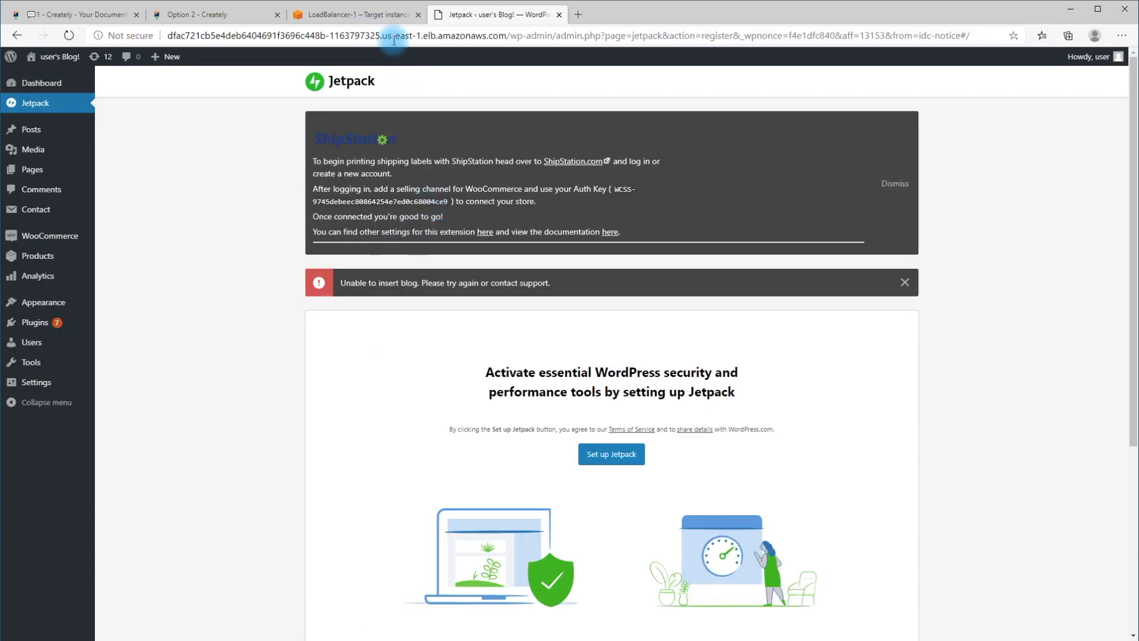
pyautogui.click(378, 14)
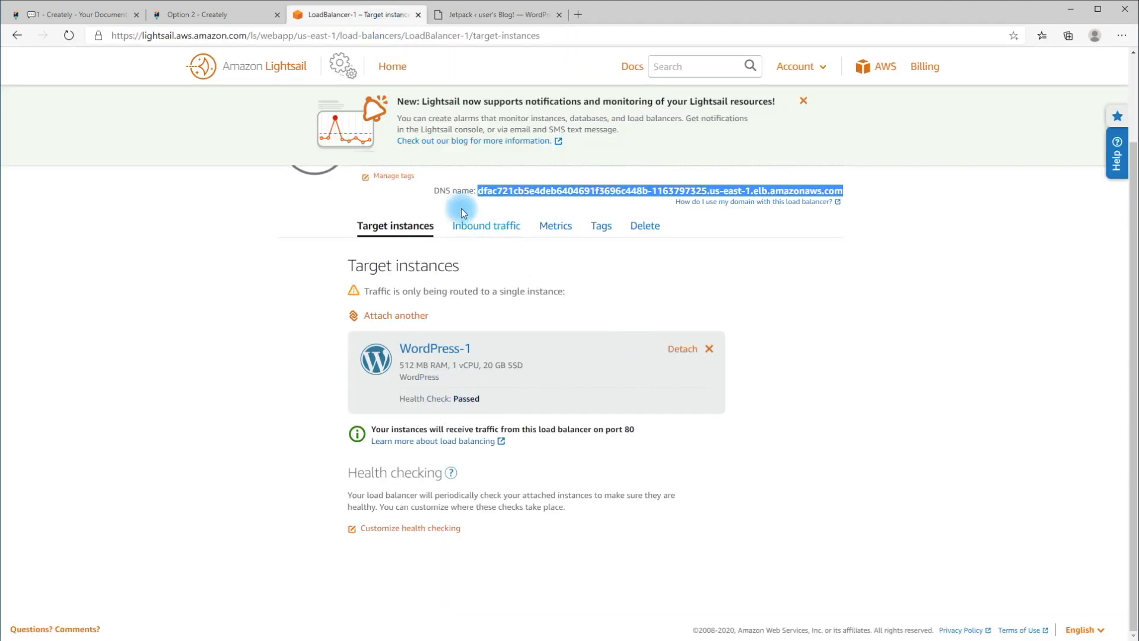
# Step: Review LoadBalancer-1 under Networking, then open WordPress-1 from the instances list
pyautogui.click(389, 66)
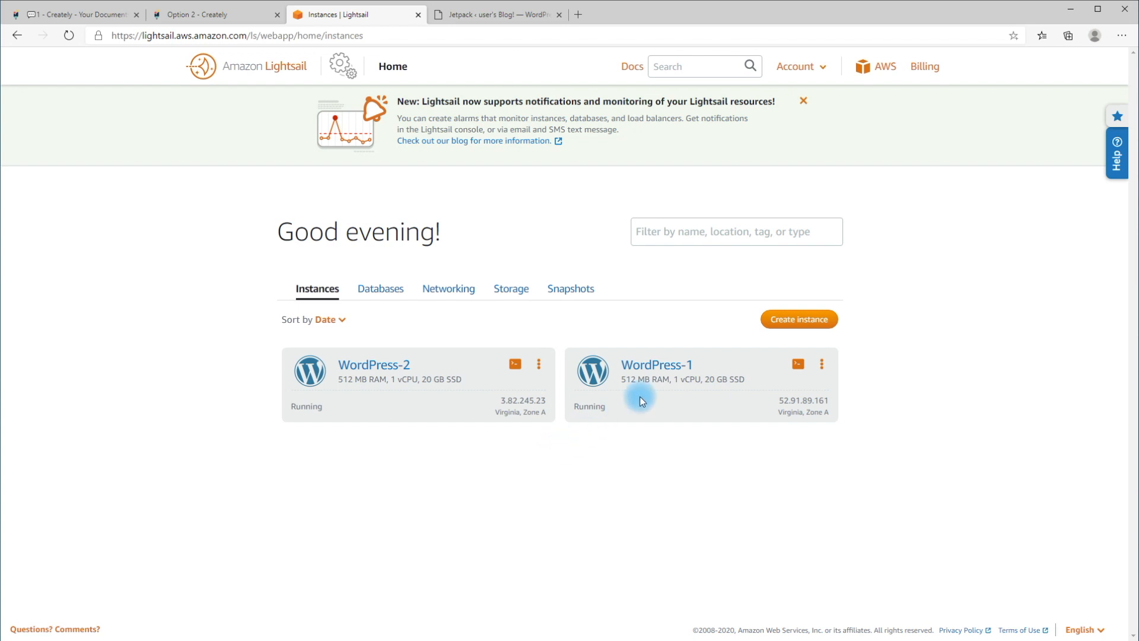
pyautogui.click(437, 298)
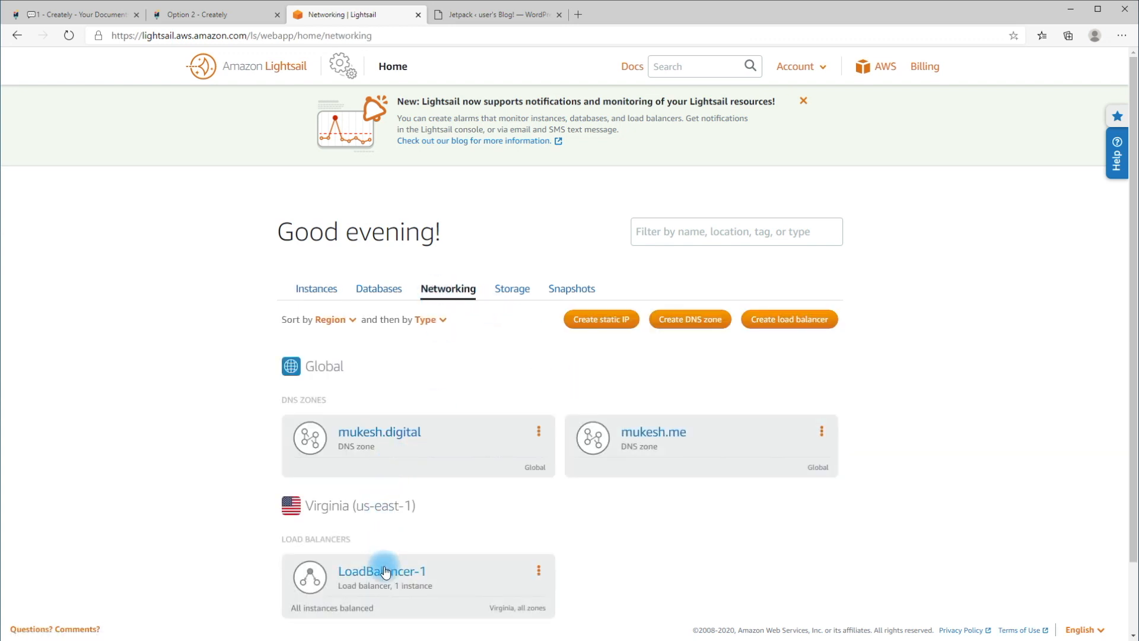
pyautogui.click(385, 573)
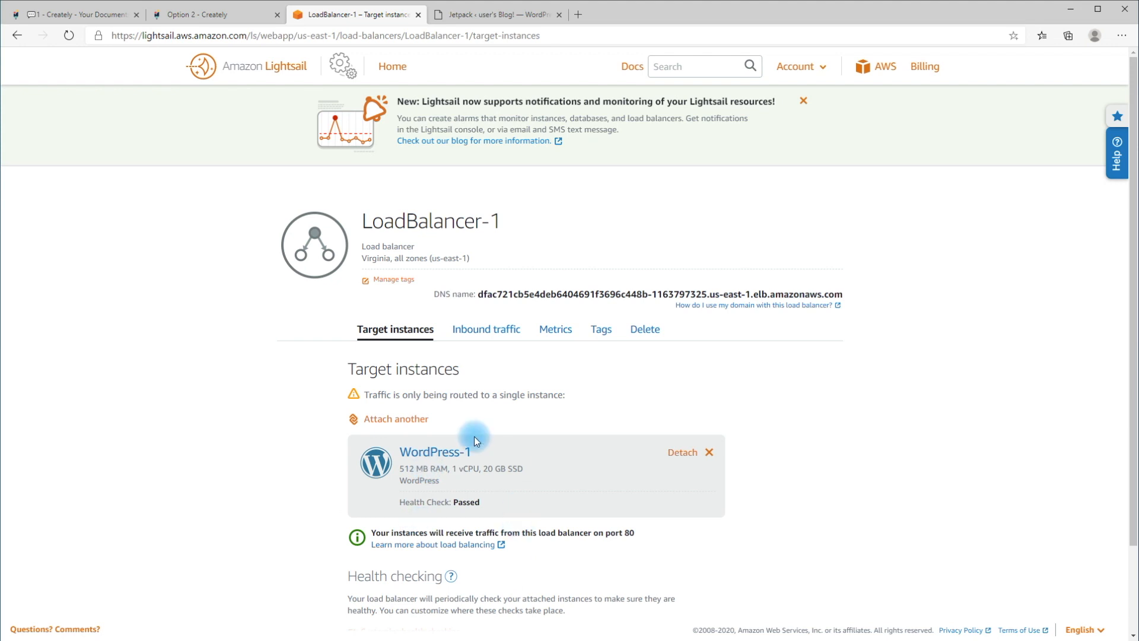
pyautogui.click(392, 66)
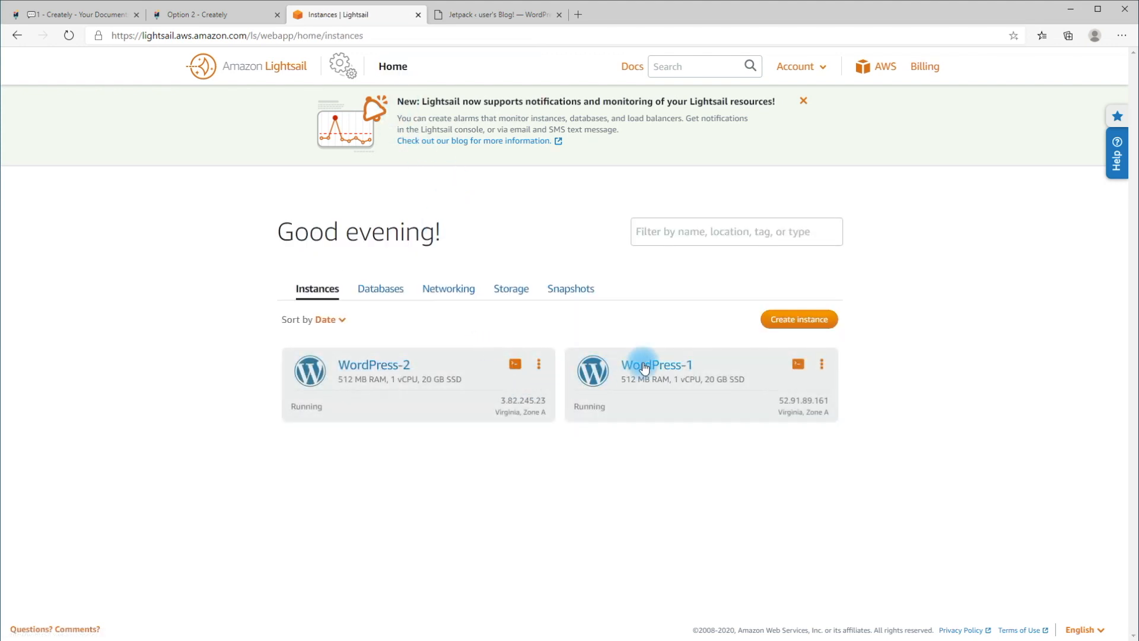
pyautogui.click(650, 365)
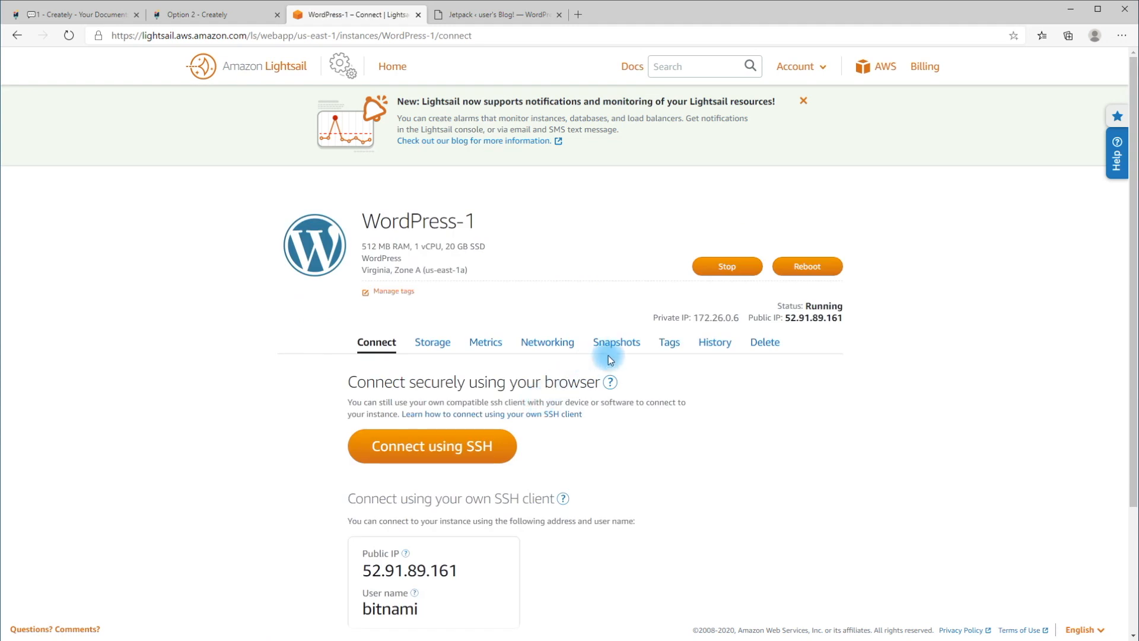
# Step: Create a manual snapshot of WordPress-1 from its Snapshots page
pyautogui.click(612, 346)
pyautogui.scroll(-1, 571, 419)
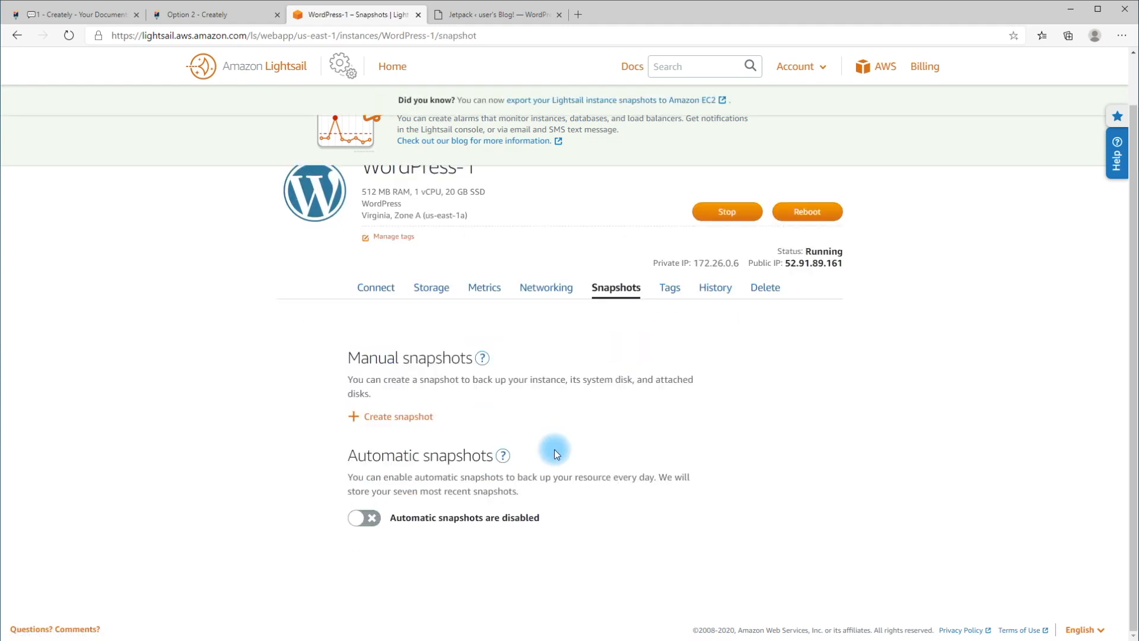
pyautogui.click(418, 417)
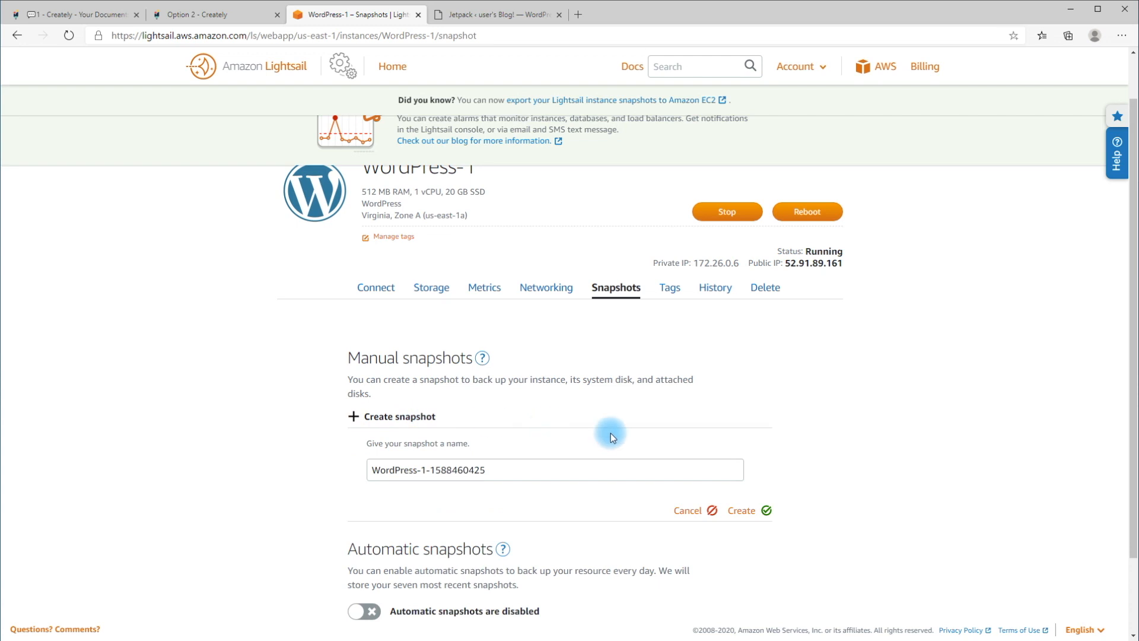
pyautogui.click(737, 509)
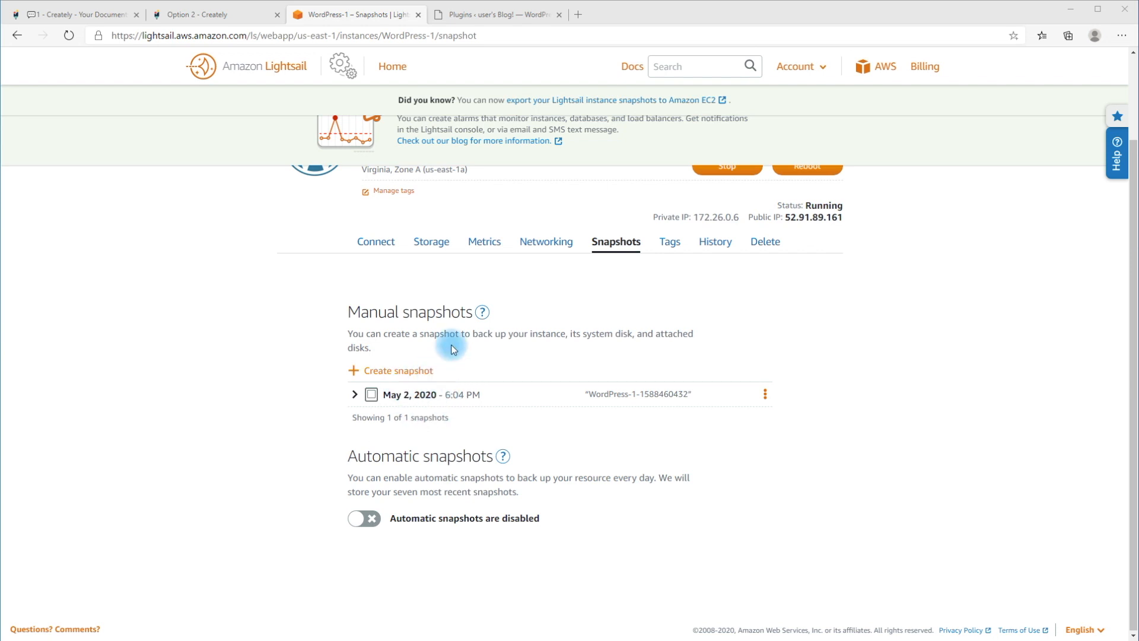
pyautogui.scroll(1, 432, 367)
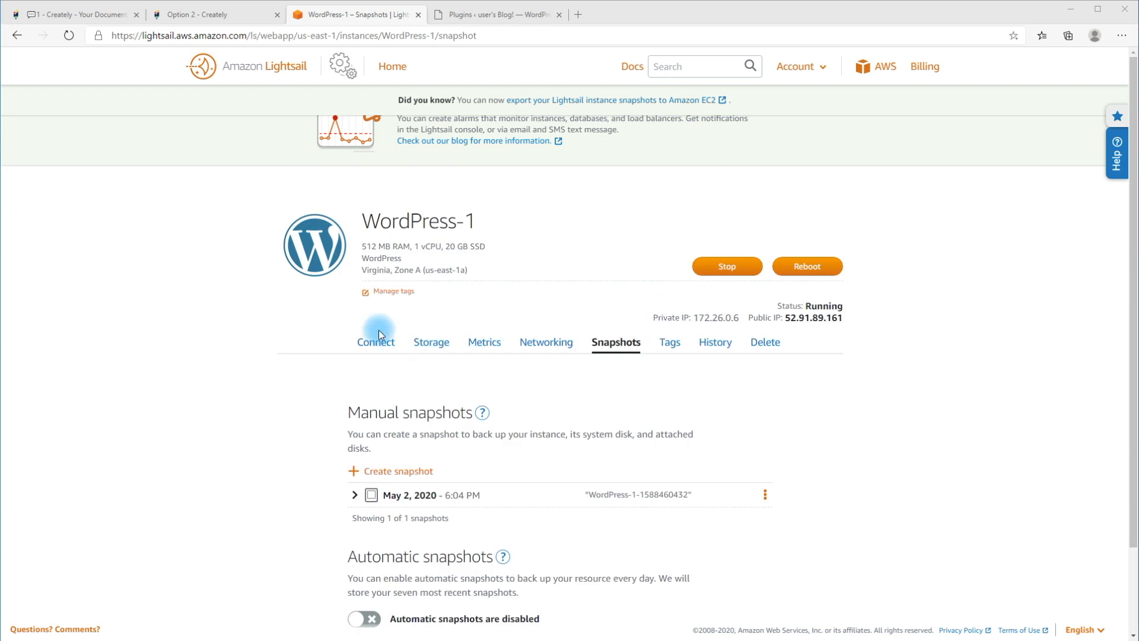
# Step: Create instance WordPress-3 from the WordPress-1 snapshot on the $3.5 plan
pyautogui.click(386, 71)
pyautogui.click(570, 289)
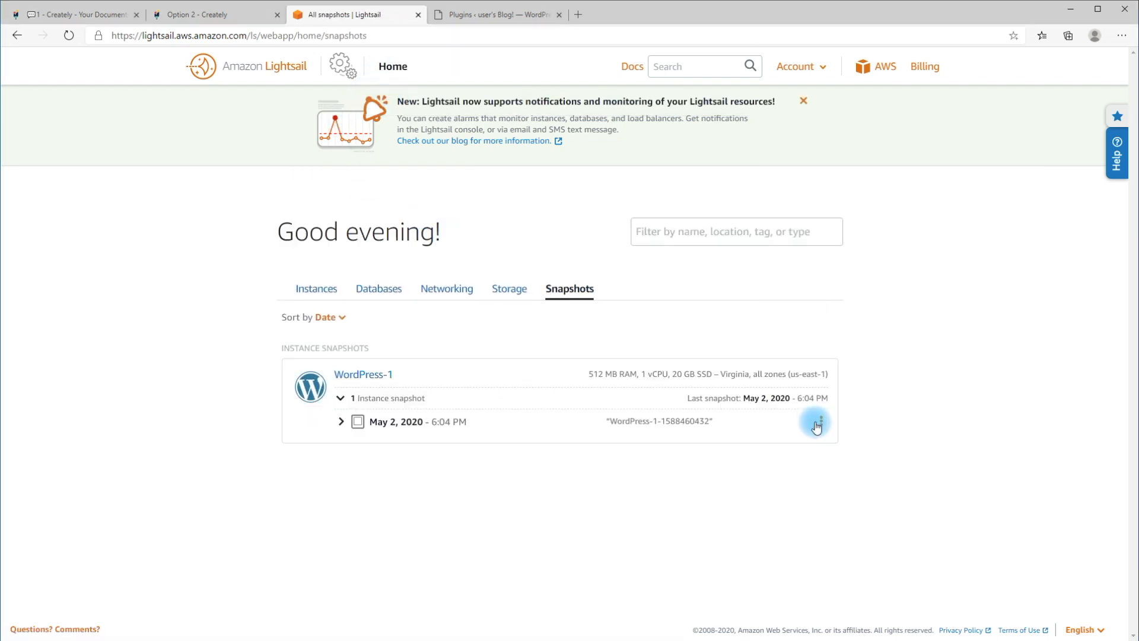
pyautogui.click(816, 420)
pyautogui.click(793, 434)
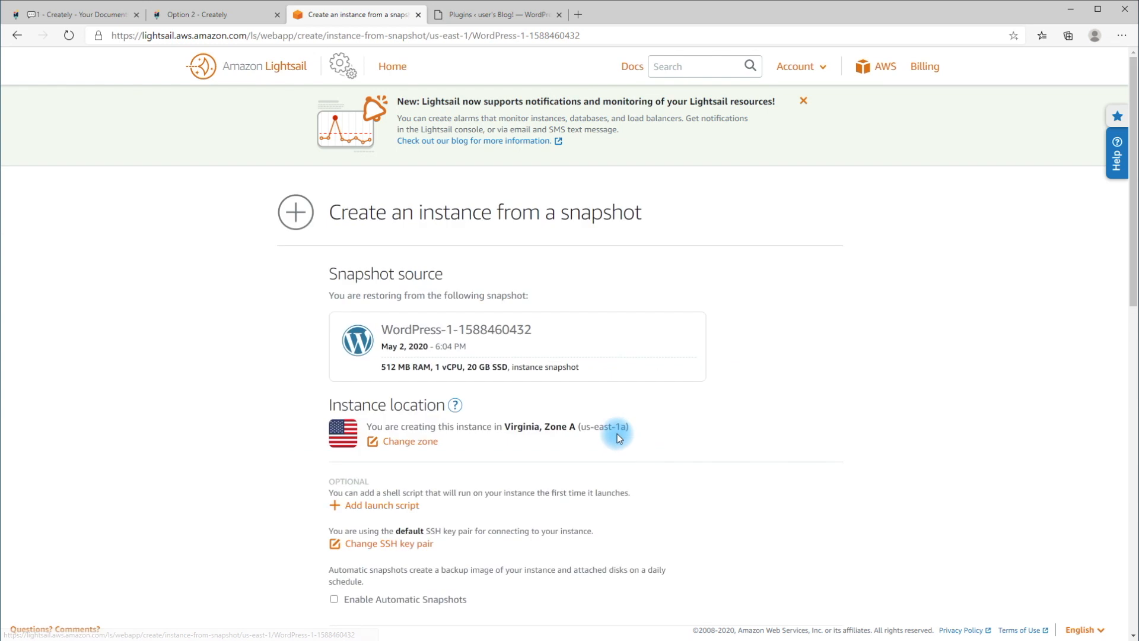
pyautogui.scroll(-3, 530, 403)
pyautogui.scroll(-2, 530, 403)
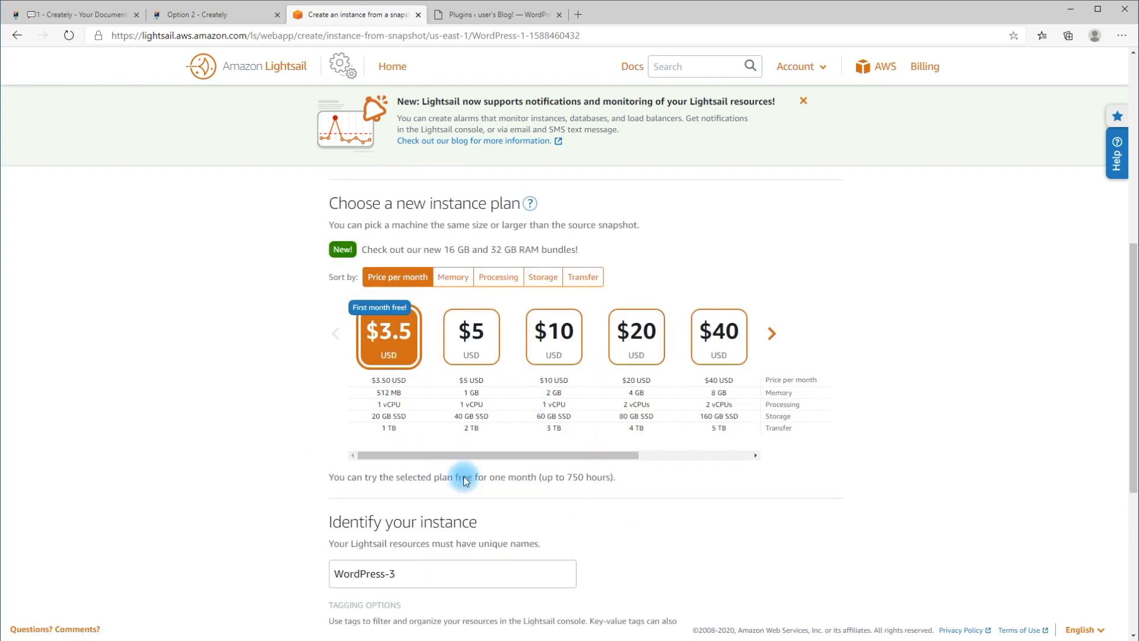
pyautogui.scroll(-4, 513, 510)
pyautogui.tripleClick(432, 249)
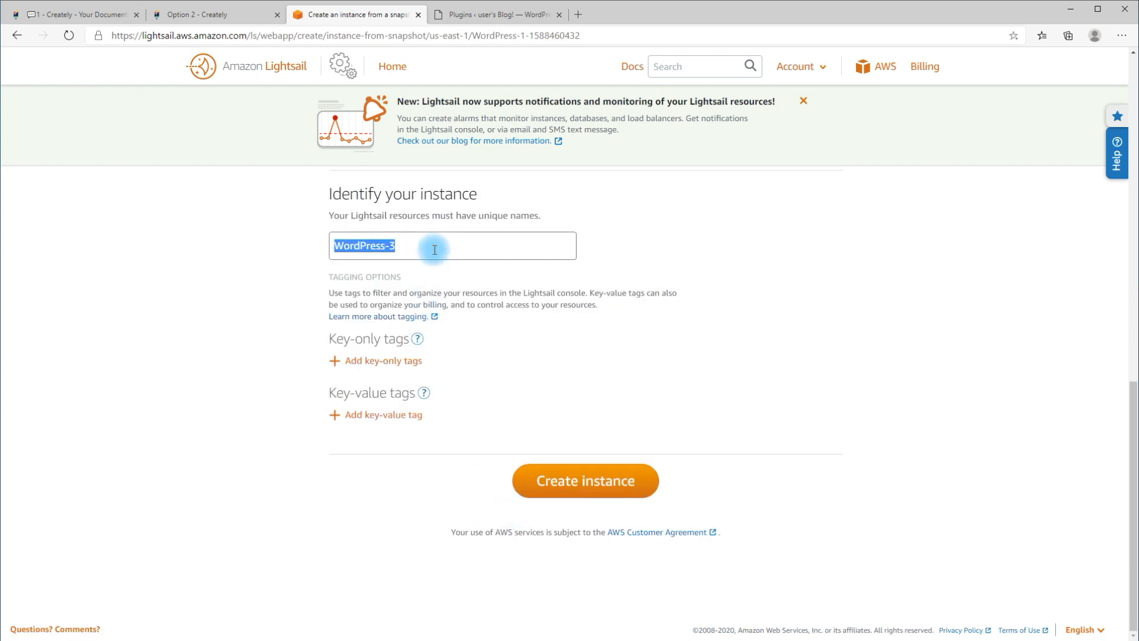
pyautogui.click(594, 469)
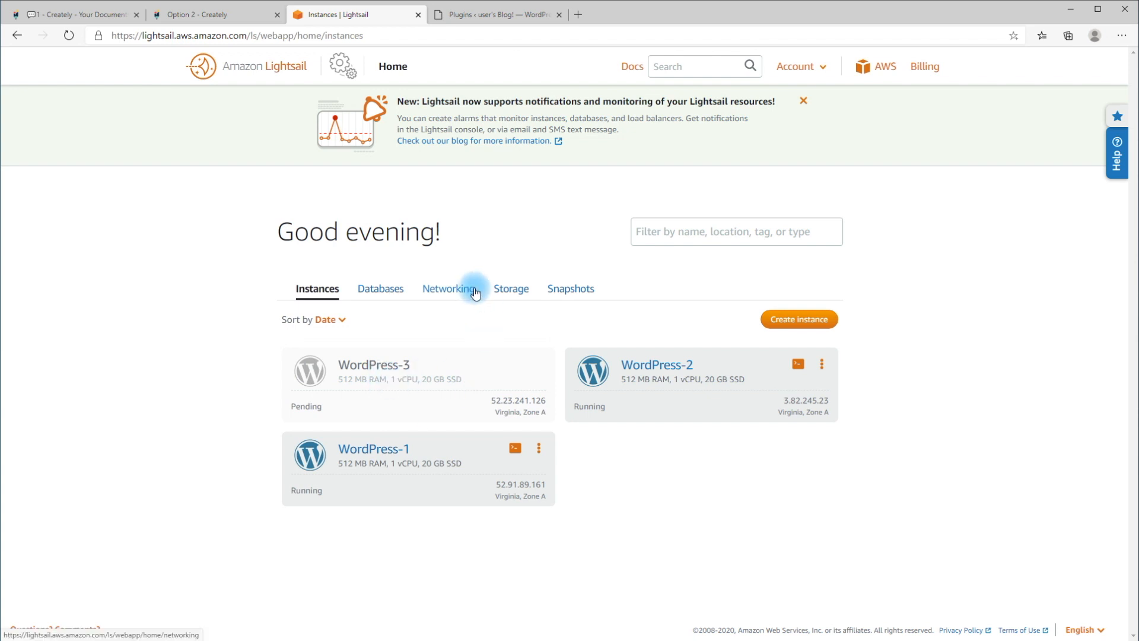
# Step: Stop the WordPress-2 instance from its actions menu and confirm
pyautogui.click(822, 364)
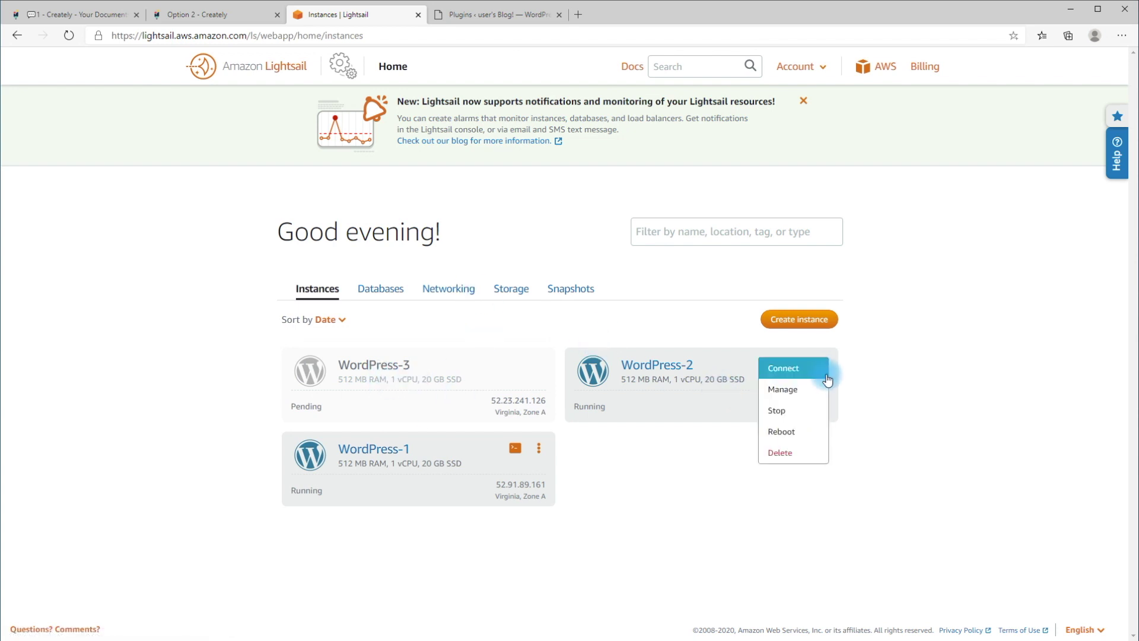
pyautogui.click(810, 411)
pyautogui.click(620, 271)
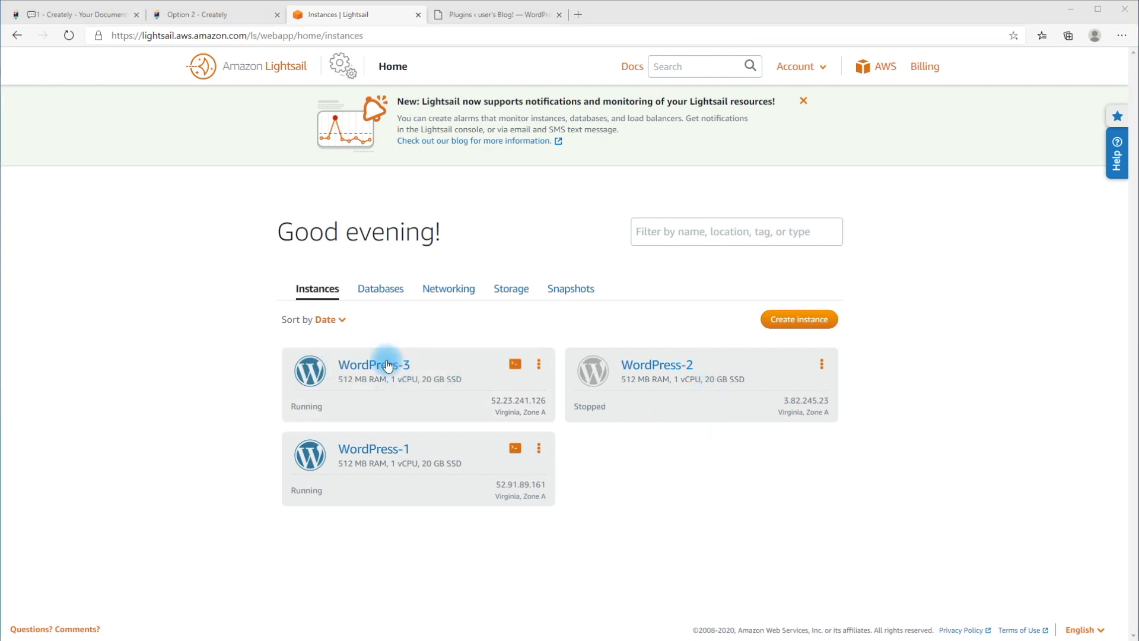
# Step: Attach WordPress-3 as a second target instance on LoadBalancer-1
pyautogui.click(447, 291)
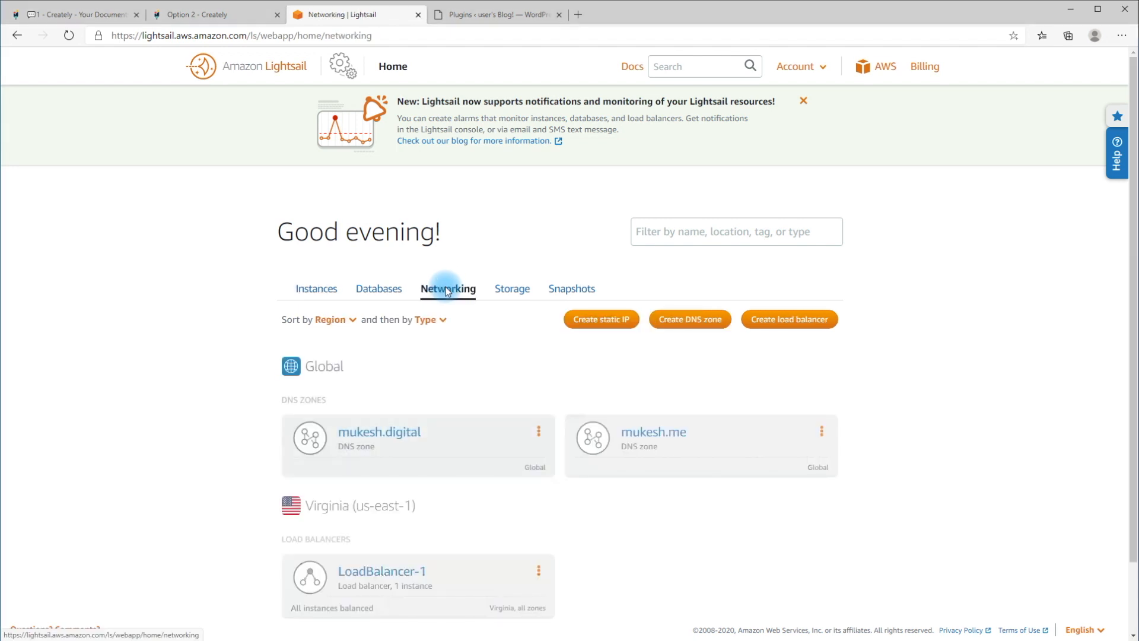
pyautogui.scroll(-2, 194, 408)
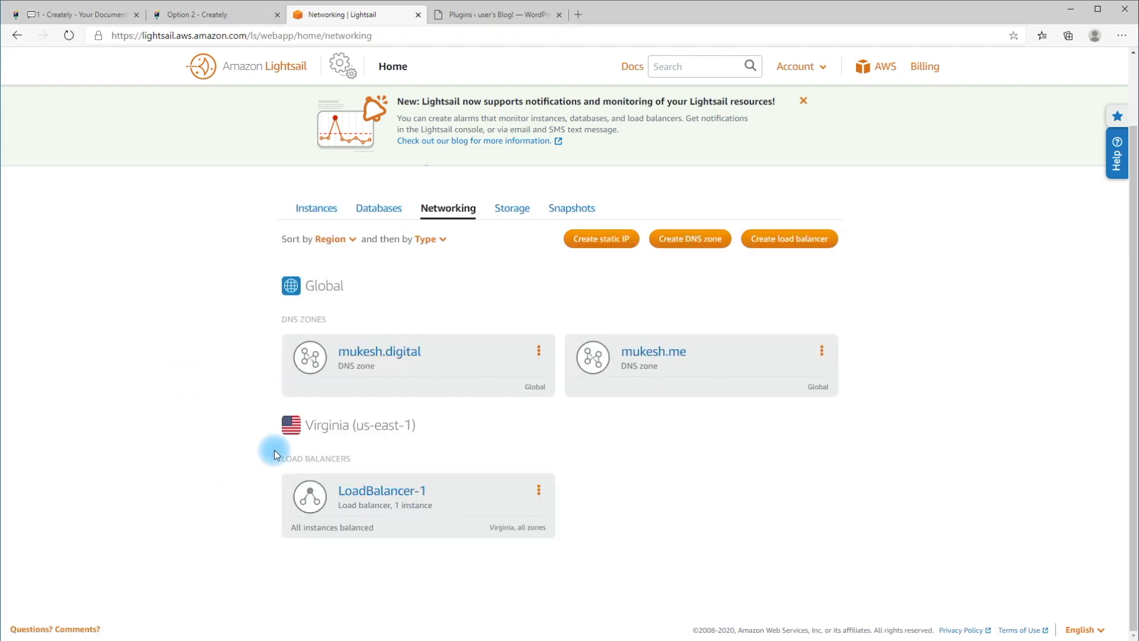
pyautogui.click(376, 500)
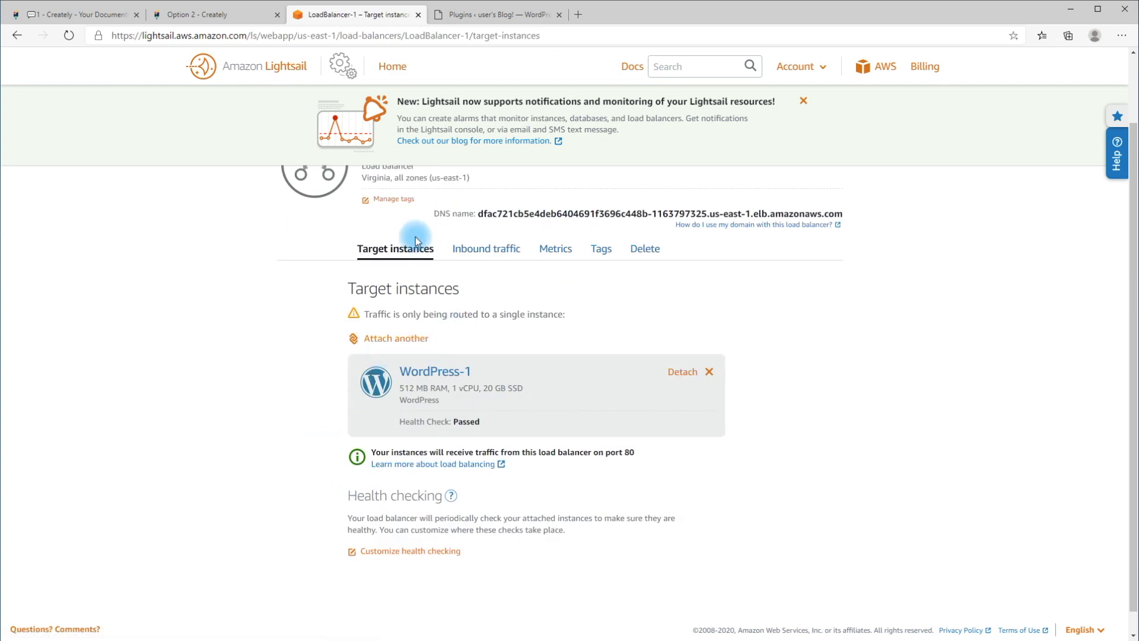
pyautogui.click(413, 347)
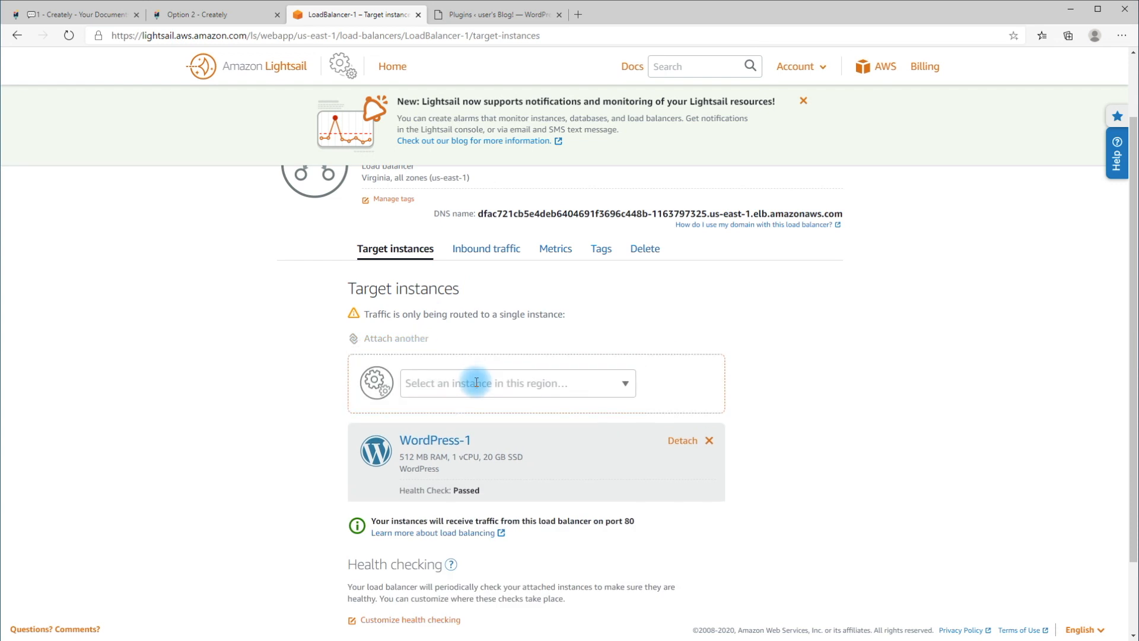
pyautogui.click(475, 382)
pyautogui.click(483, 408)
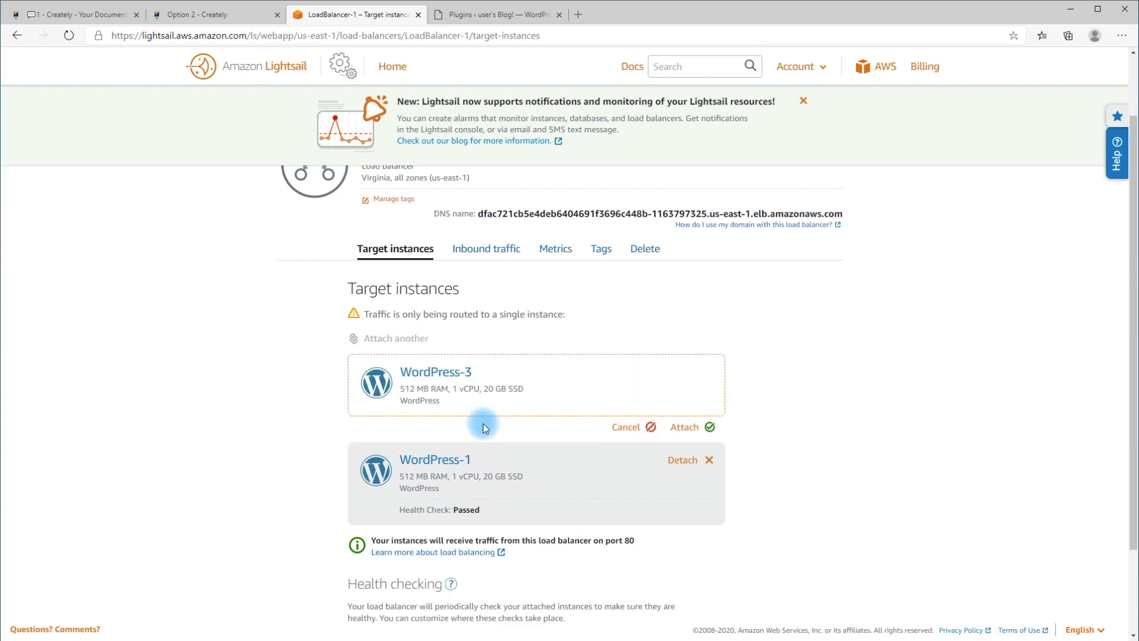
pyautogui.click(690, 430)
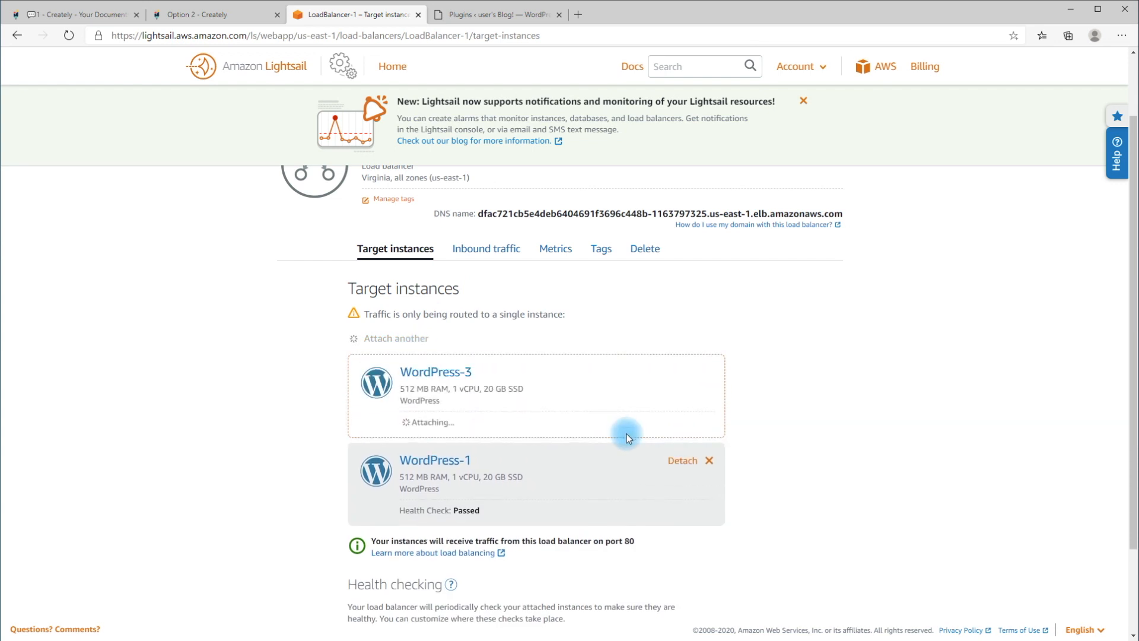